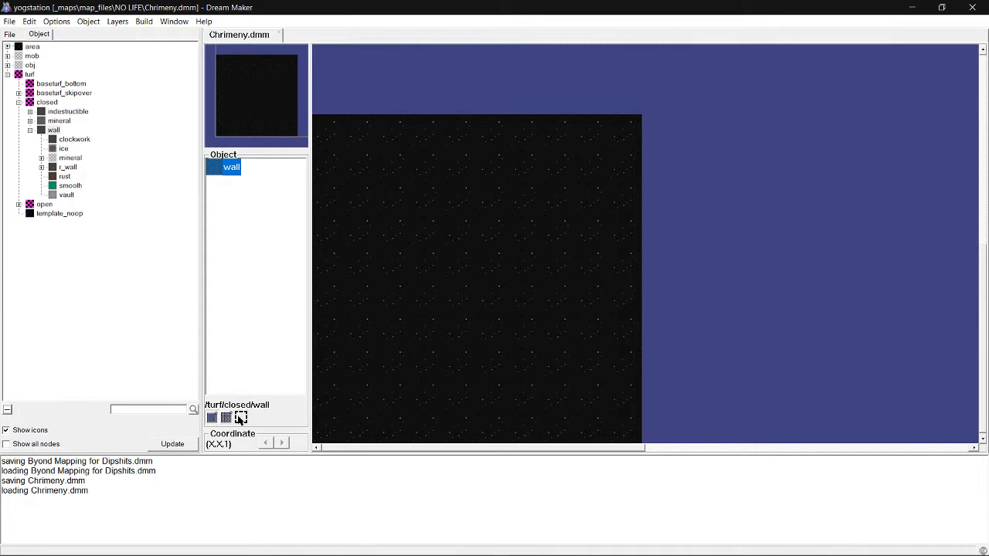
Select the entire map area as one block, and clear the selection.
click(241, 417)
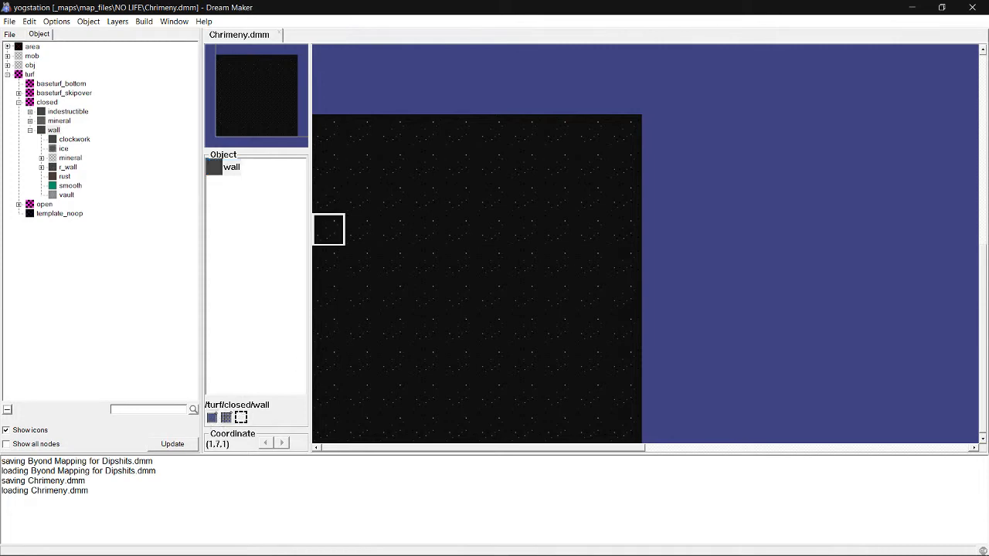
drag(327, 128, 641, 426)
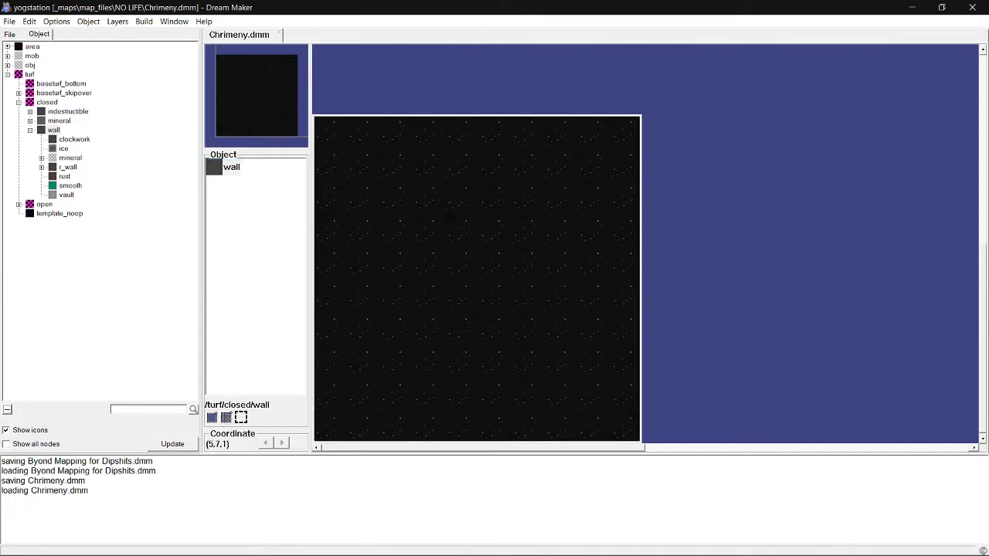
right_click(816, 166)
click(523, 212)
Try block-filling a nine-tile wall row and a 9-by-6 wall block on the map, undoing each fill.
click(225, 419)
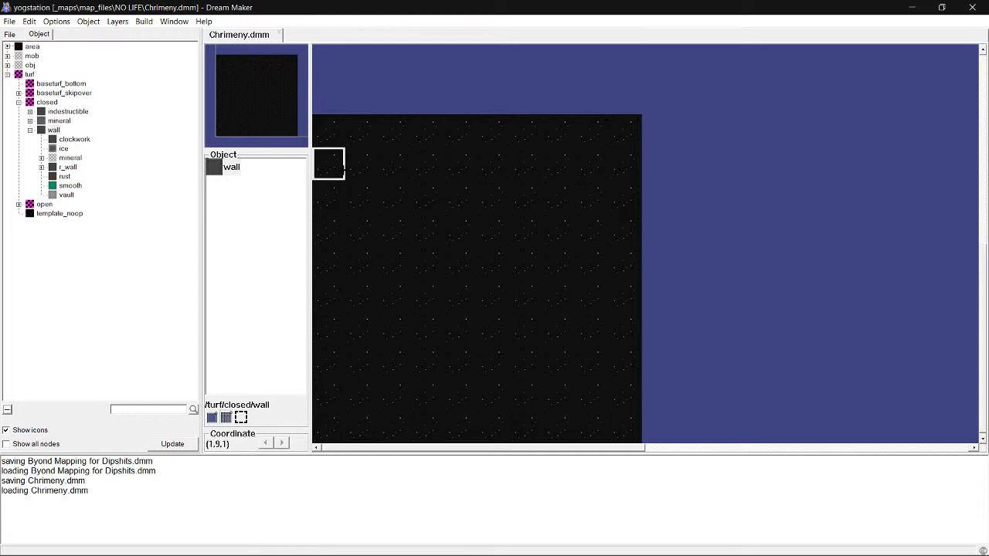
drag(328, 163, 592, 163)
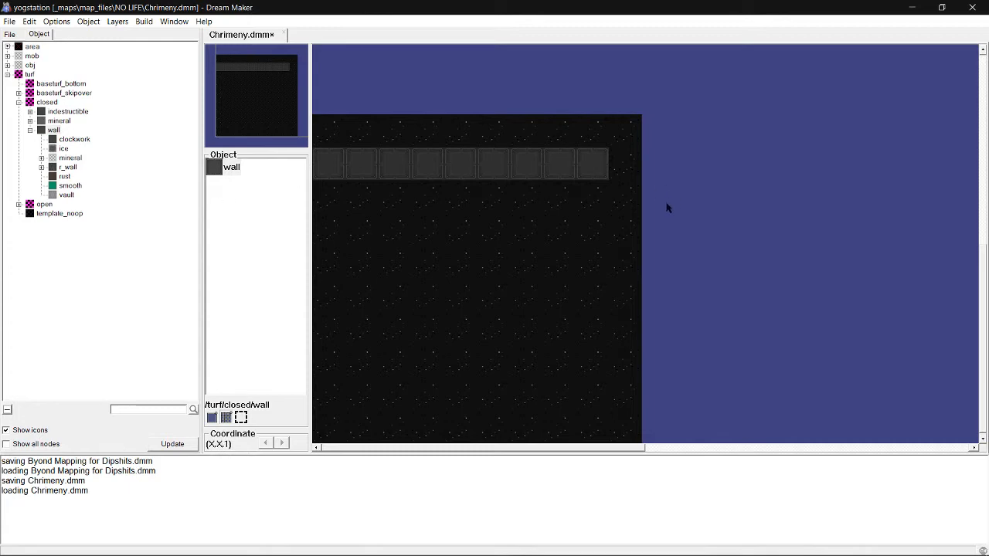
key(ctrl+z)
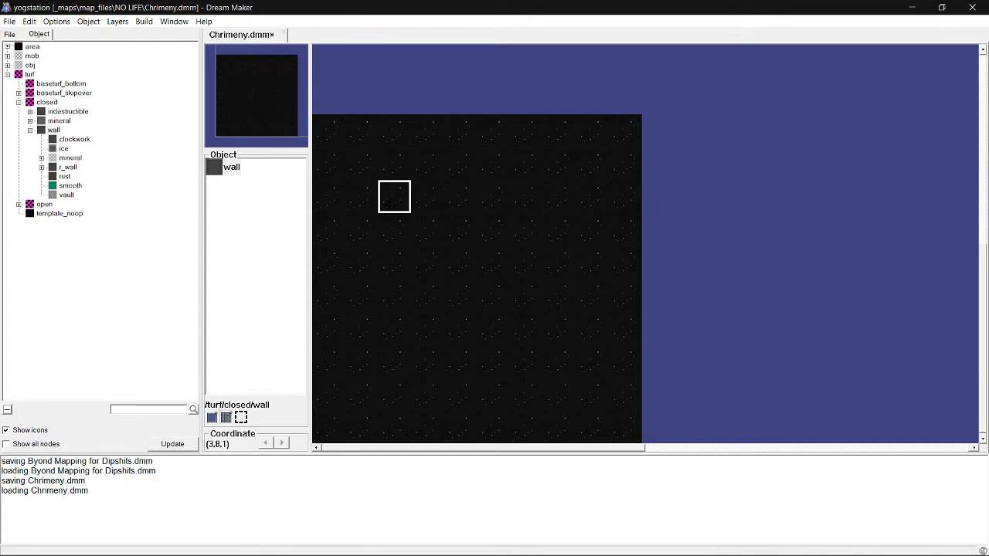
drag(329, 163, 592, 331)
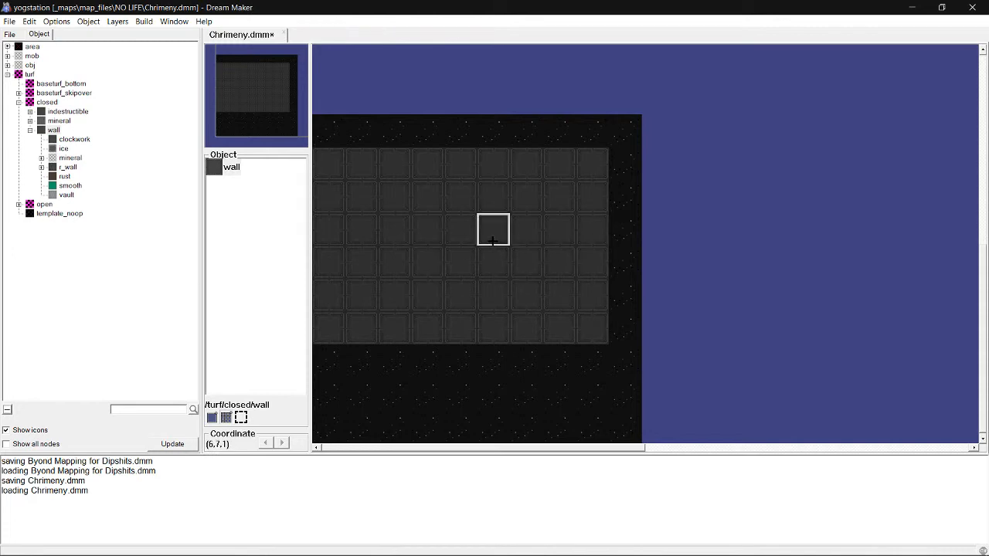
key(ctrl+z)
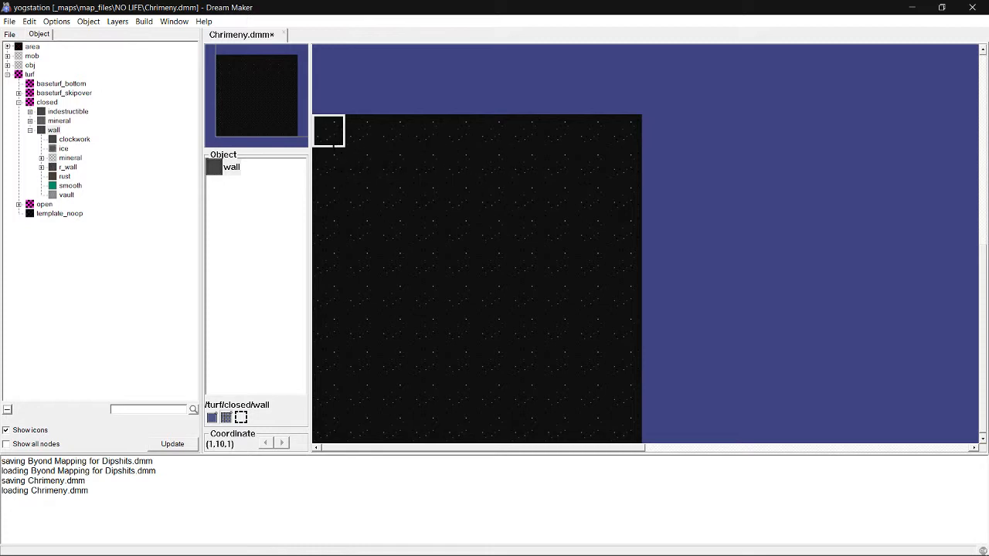
Place a one-tile-thick border of wall turfs around the outer edge of the map.
drag(328, 132, 624, 132)
drag(624, 131, 329, 159)
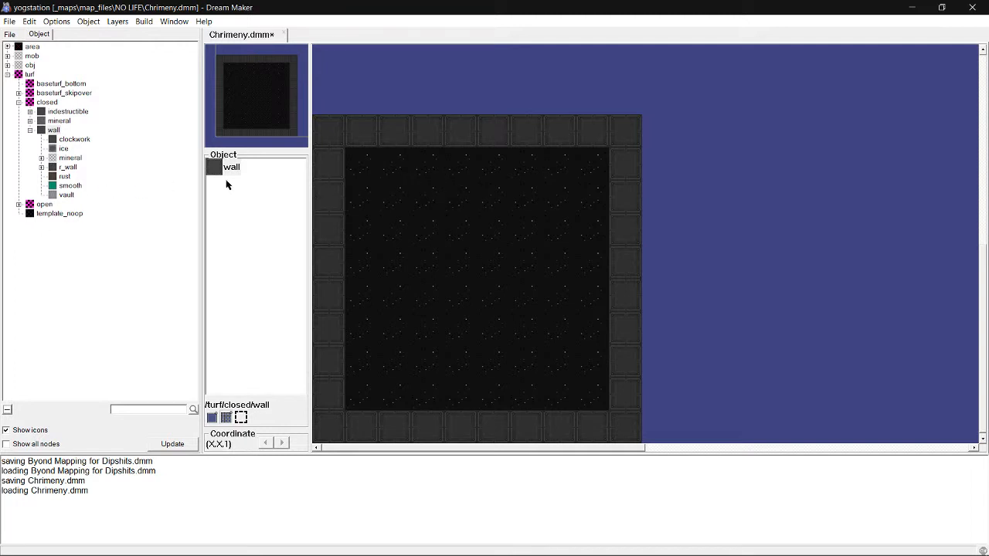
Browse the open turf category, examining its space and indestructible types.
click(19, 205)
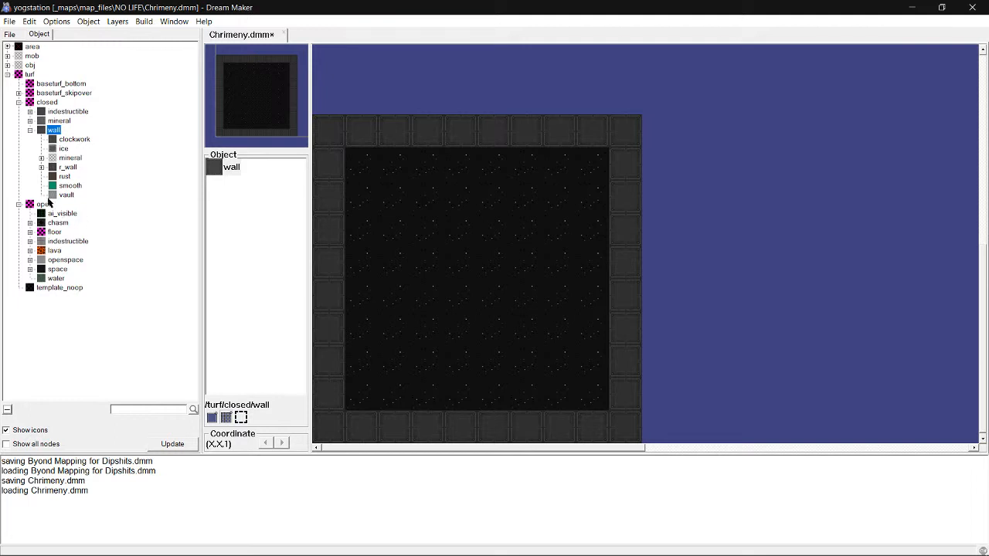
click(31, 206)
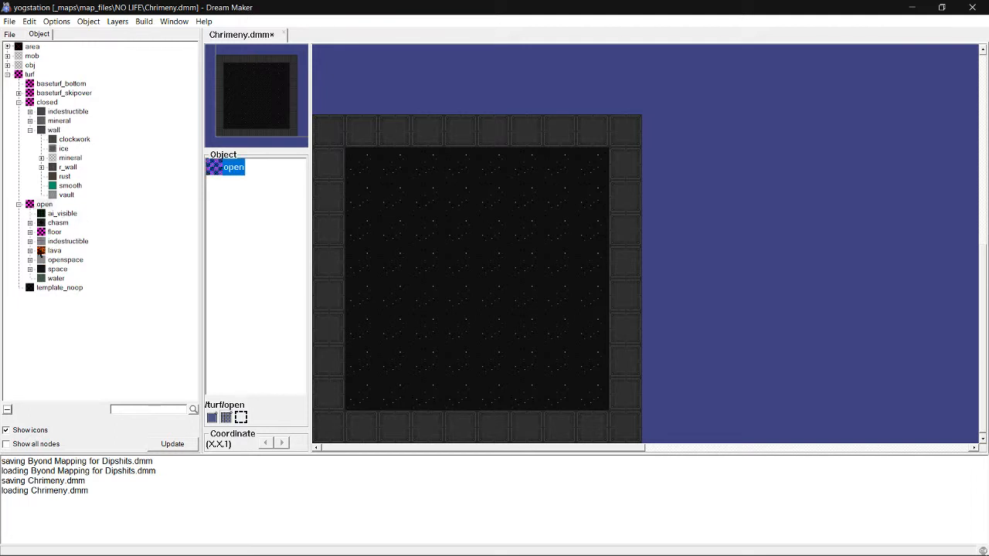
click(31, 269)
click(57, 269)
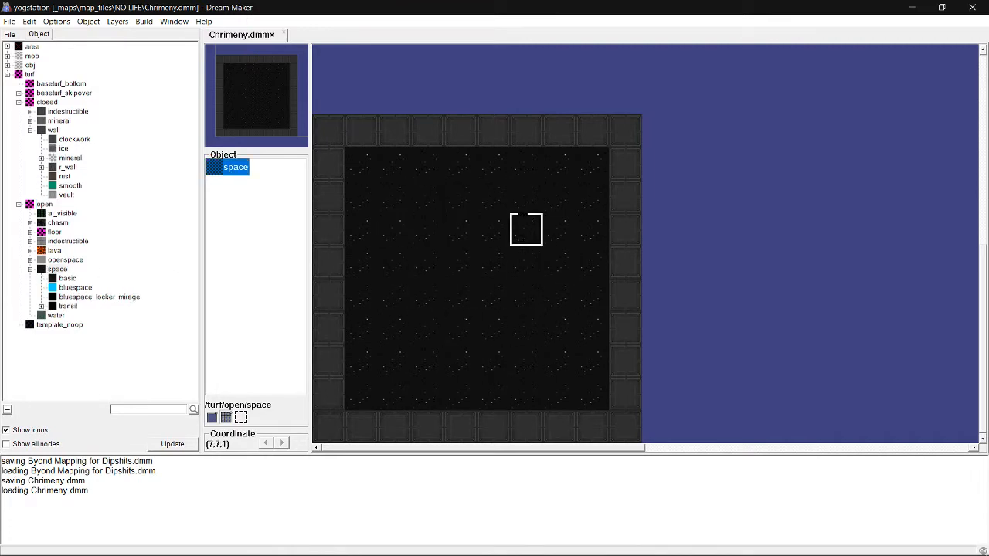
click(31, 269)
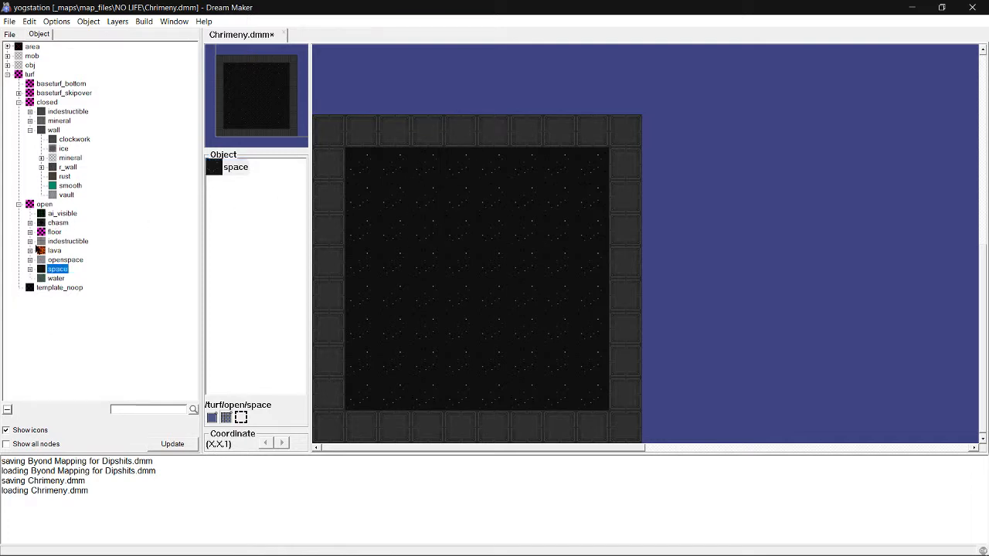
click(30, 241)
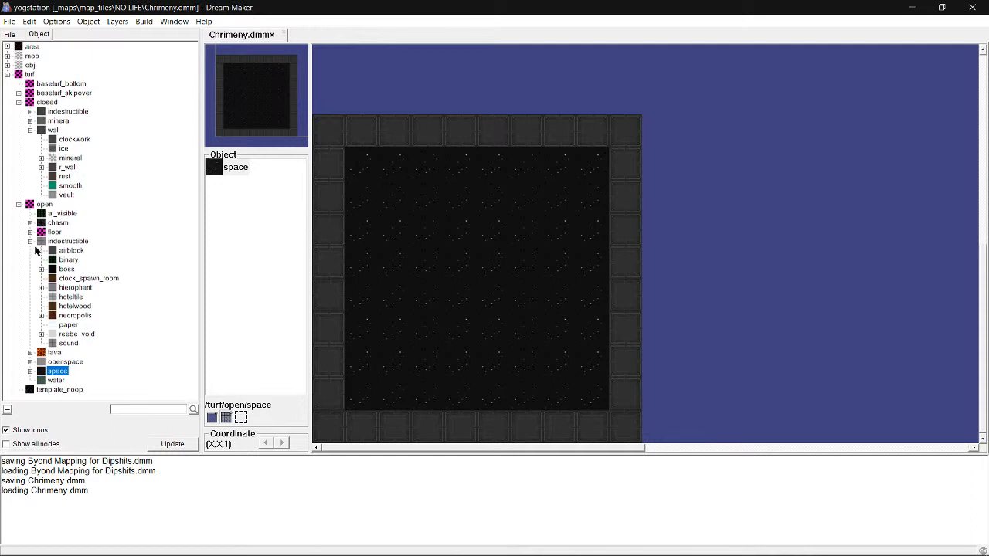
click(30, 242)
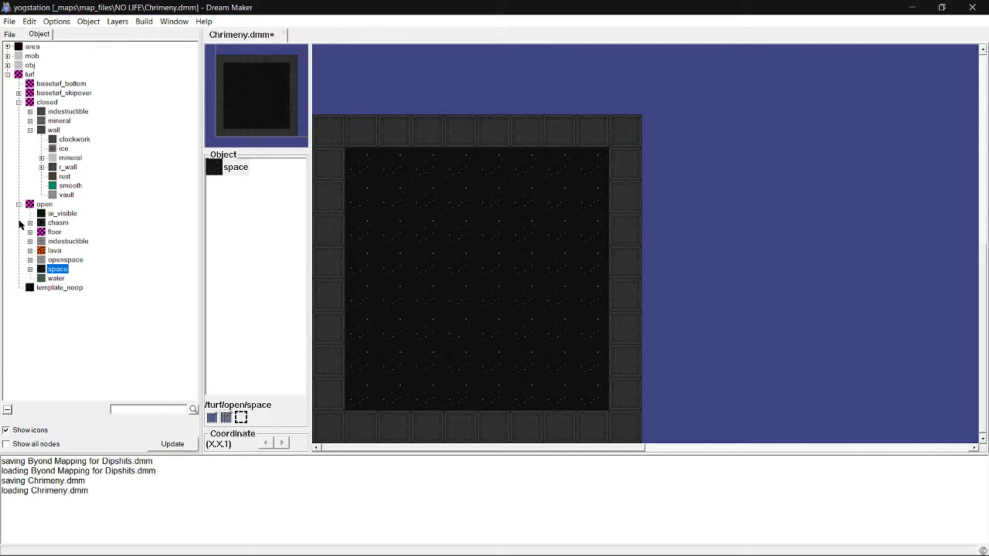
Fill the area enclosed by the walls with the plasteel floor turf, and look over the plasteel variants.
click(19, 103)
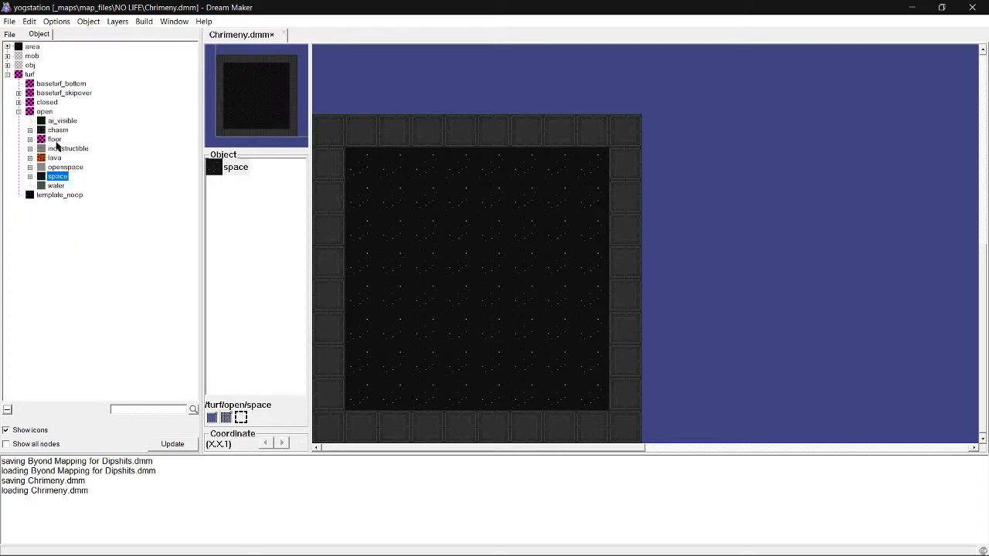
click(31, 139)
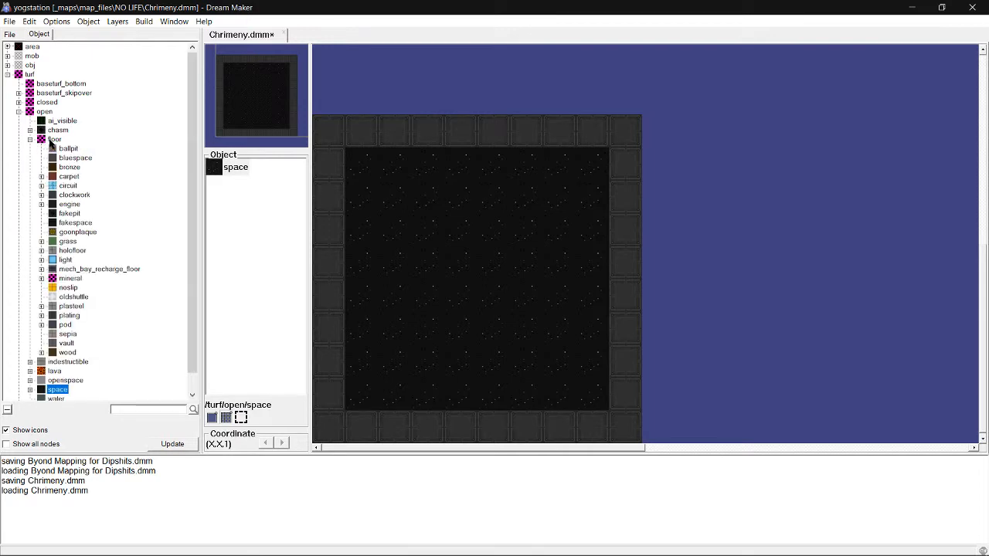
click(54, 139)
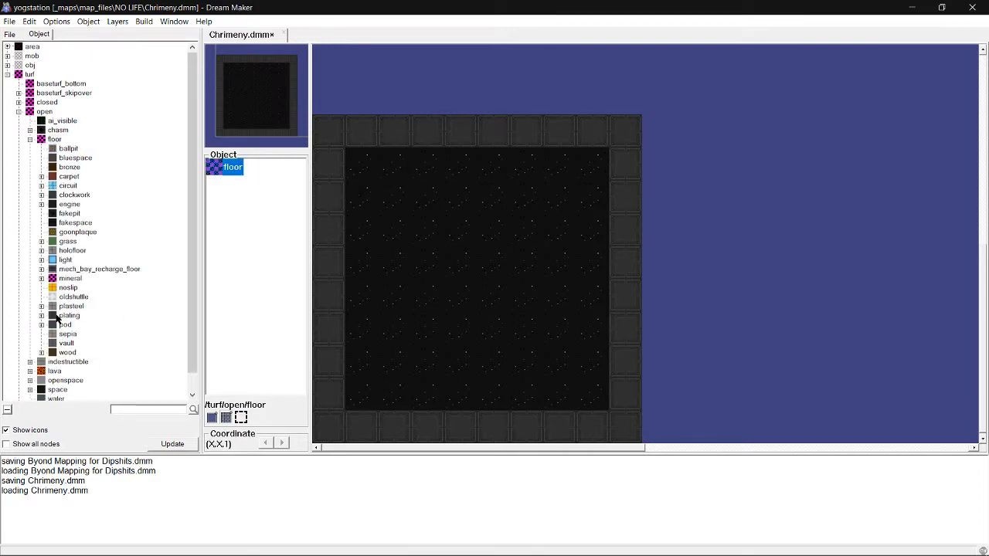
drag(363, 164, 601, 401)
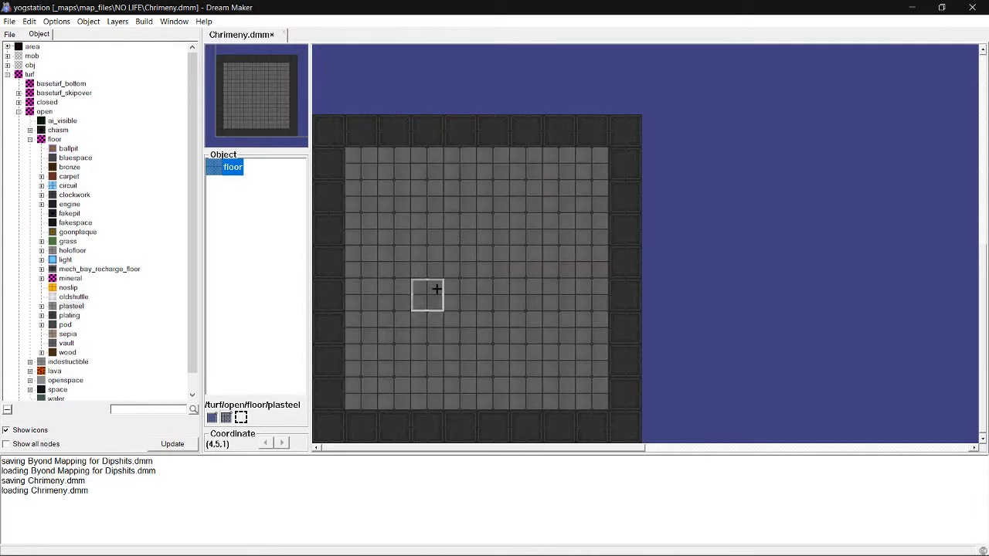
double_click(54, 307)
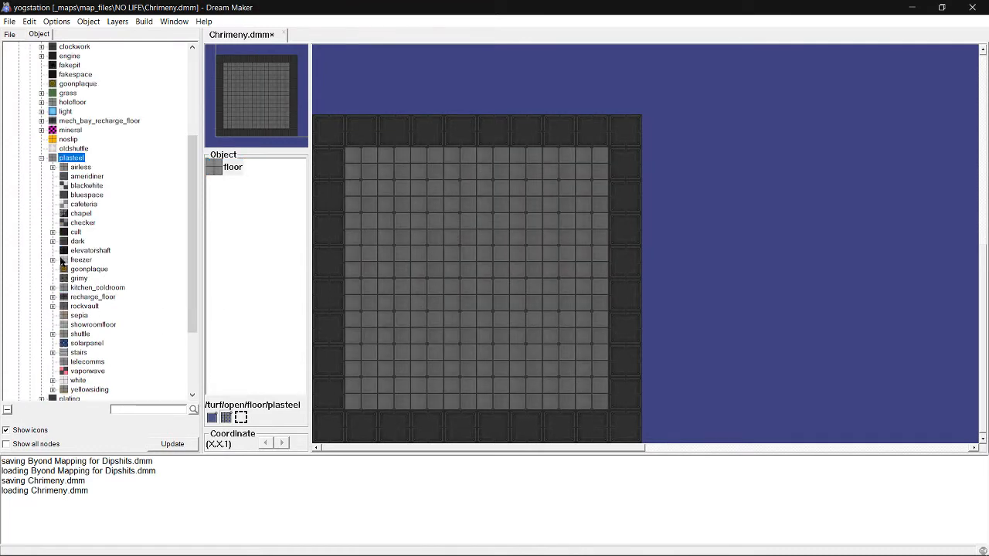
click(42, 159)
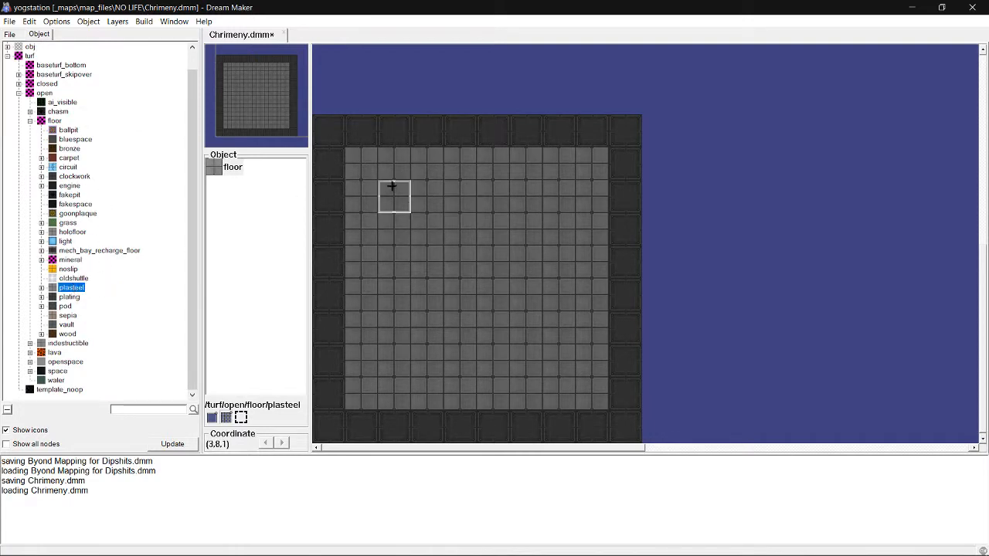
Select the whole plasteel floor inside the walls, delete it, and undo the deletion.
click(244, 417)
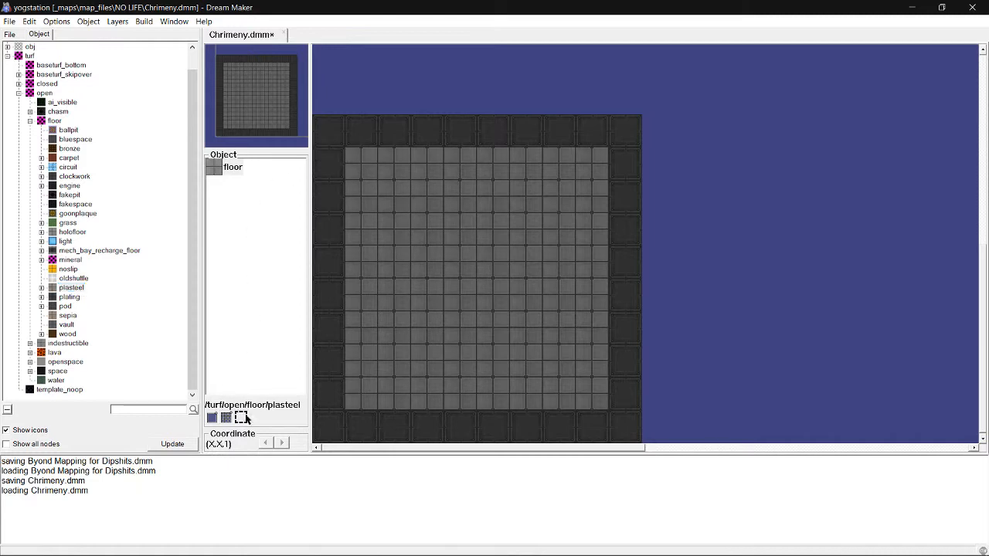
drag(360, 163, 574, 387)
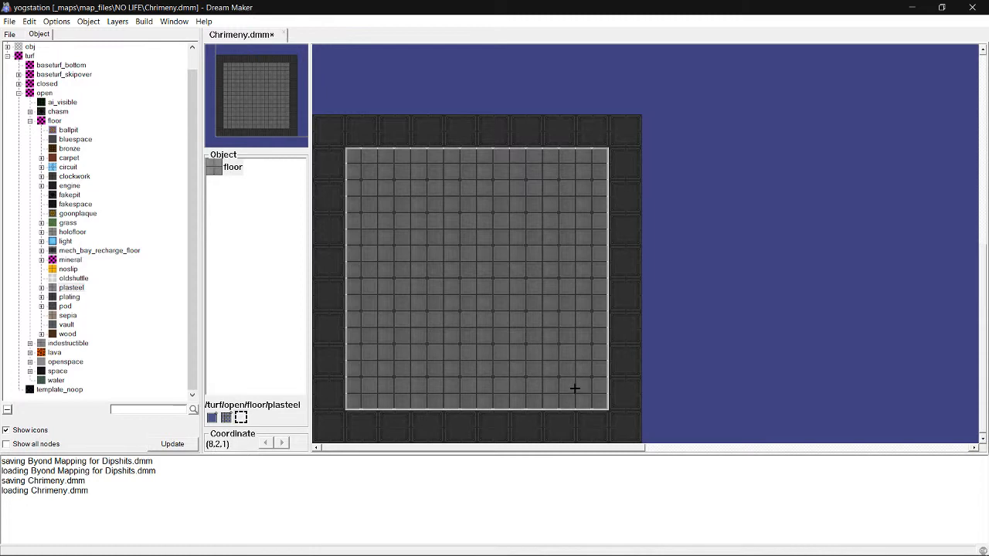
key(Delete)
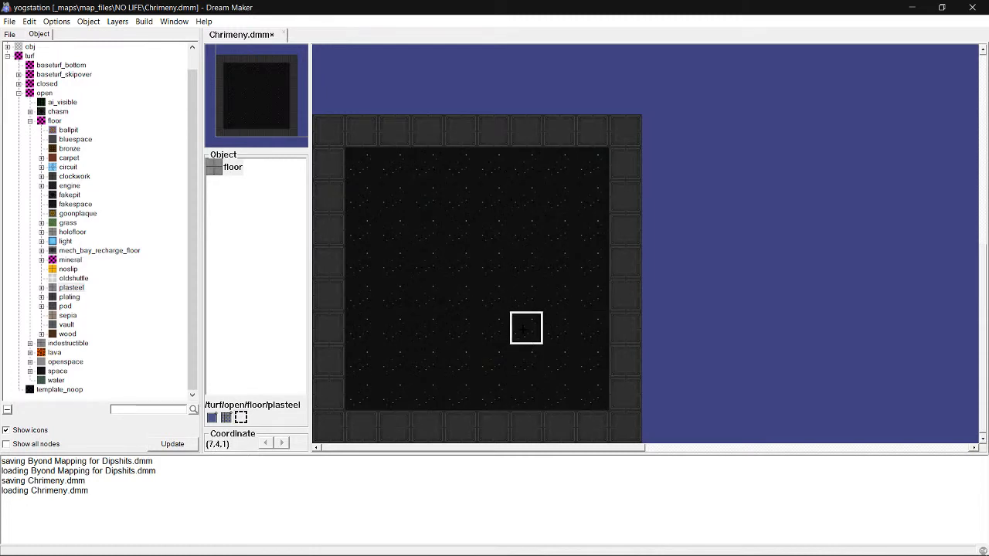
key(ctrl+z)
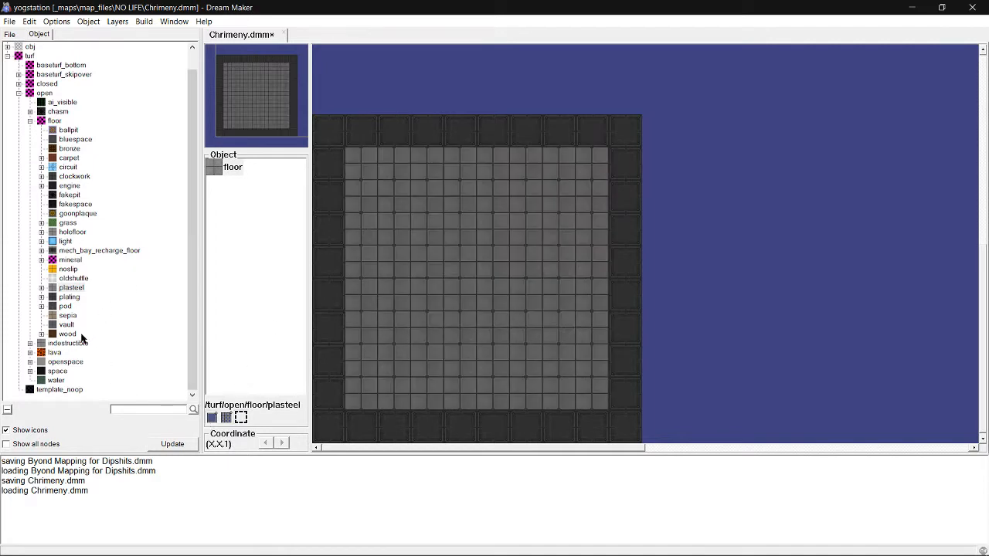
Try placing ballpit floor tiles on the plasteel floor, first as blocks and as a single tile, undoing each placement.
click(69, 130)
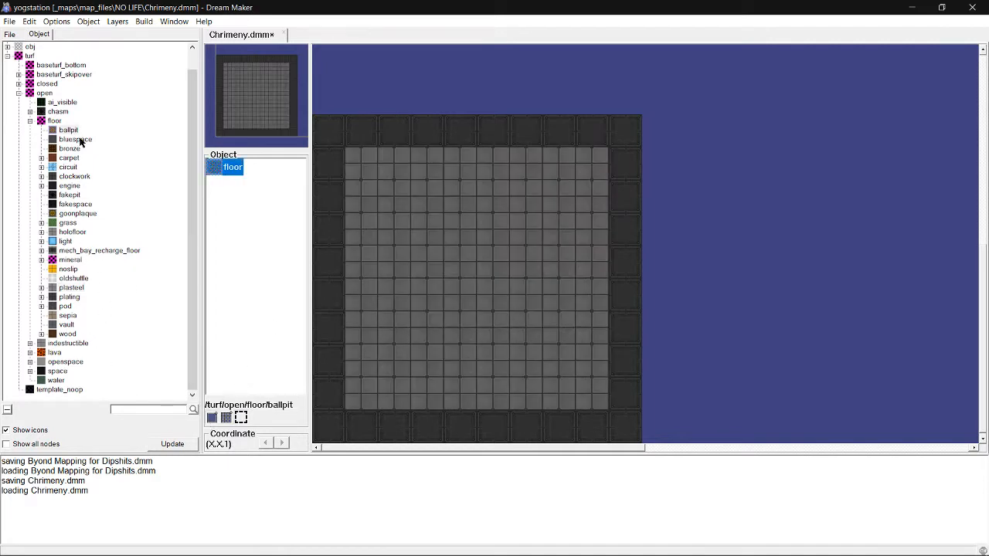
click(425, 173)
mouse_move(425, 173)
mouse_down()
mouse_move(513, 271)
mouse_move(508, 256)
mouse_move(396, 366)
mouse_up()
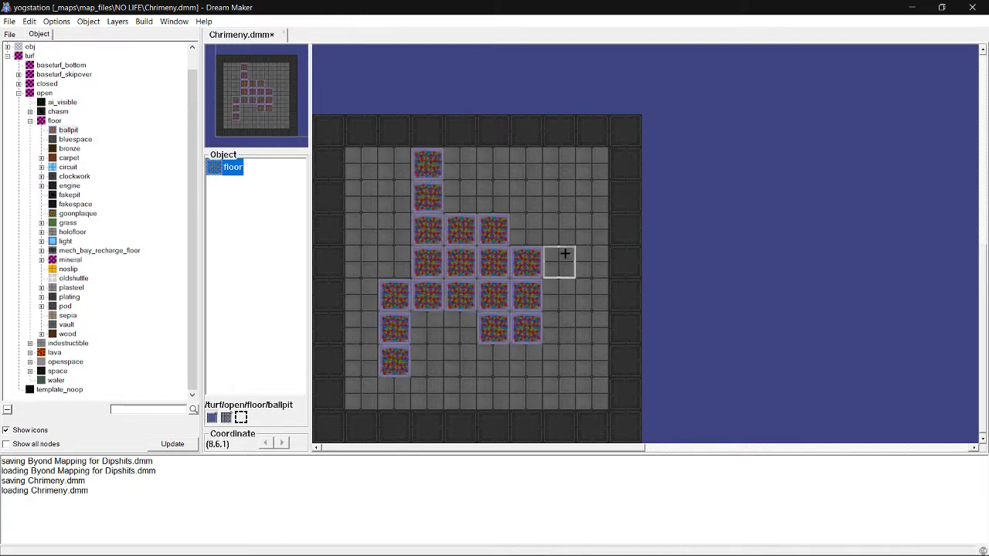
key(ctrl+z)
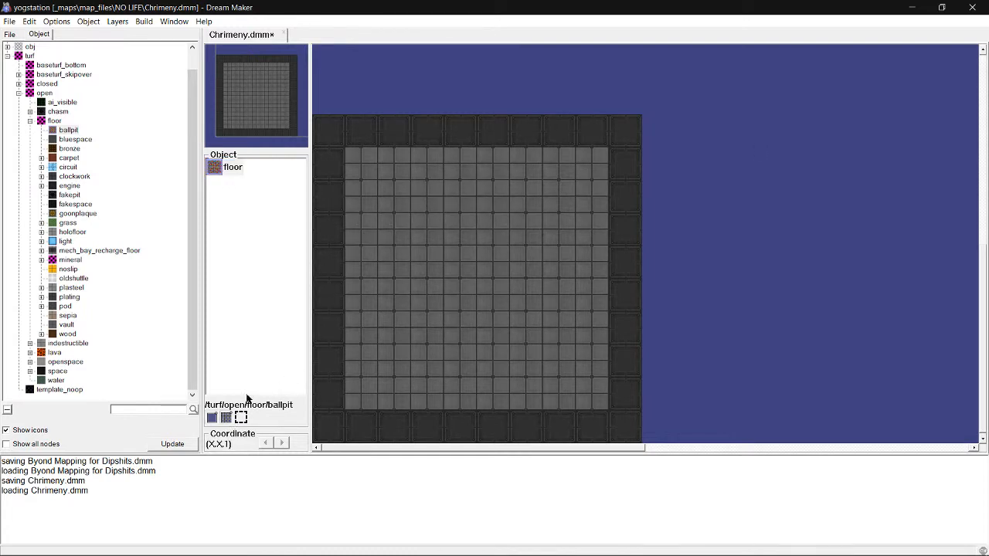
click(428, 229)
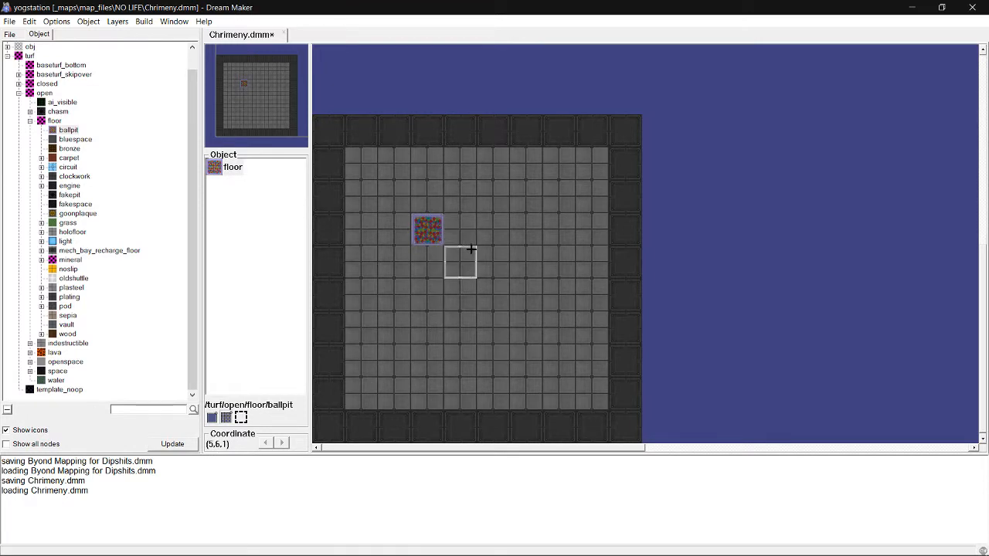
key(ctrl+z)
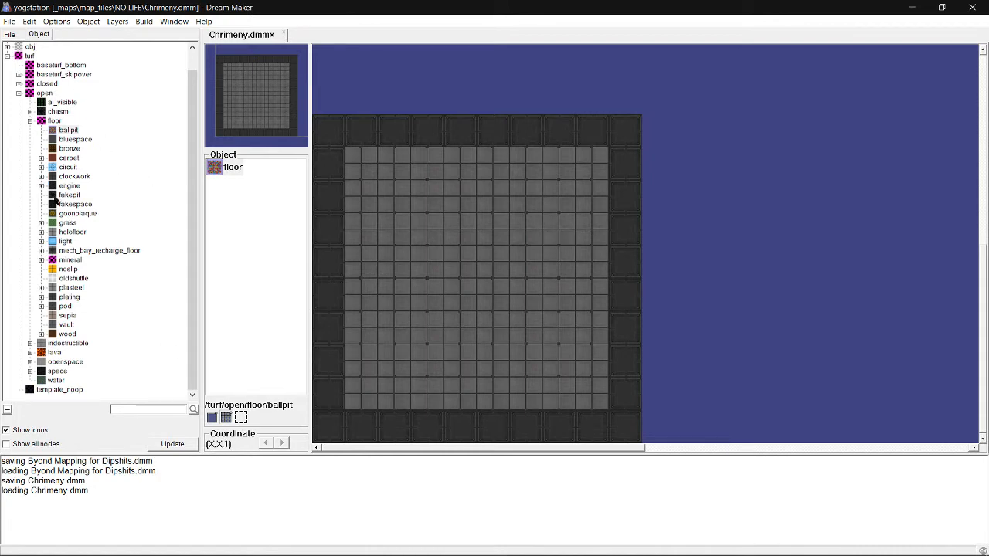
Collapse the turf object tree, and collapse the map_files and _maps folders in the project files.
scroll(54, 197, up, 1)
click(6, 75)
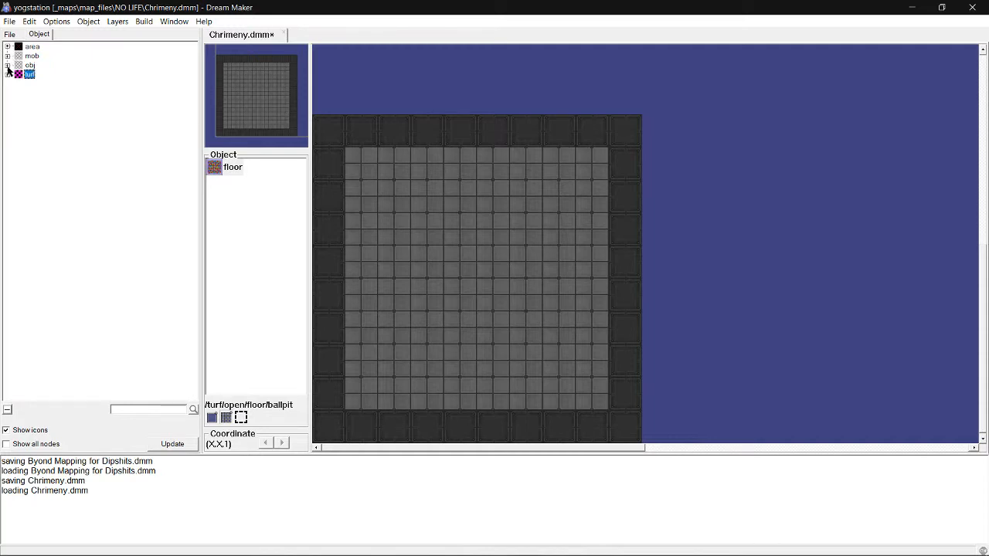
click(10, 34)
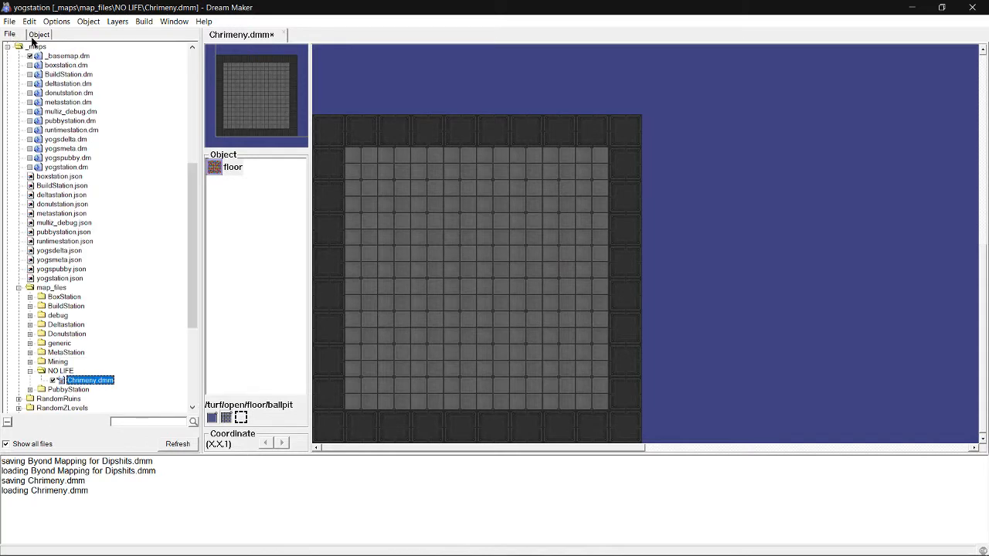
click(37, 36)
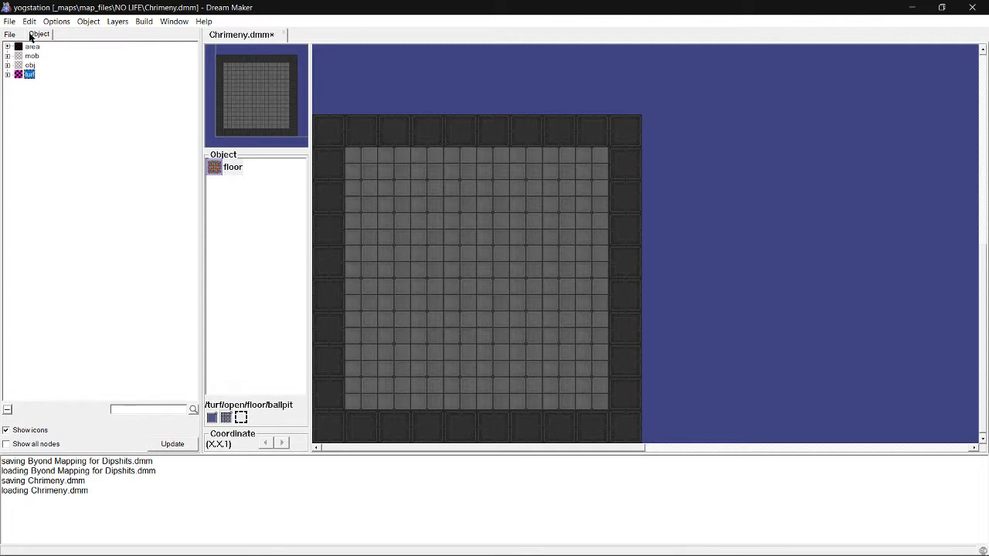
click(14, 35)
scroll(19, 252, down, 1)
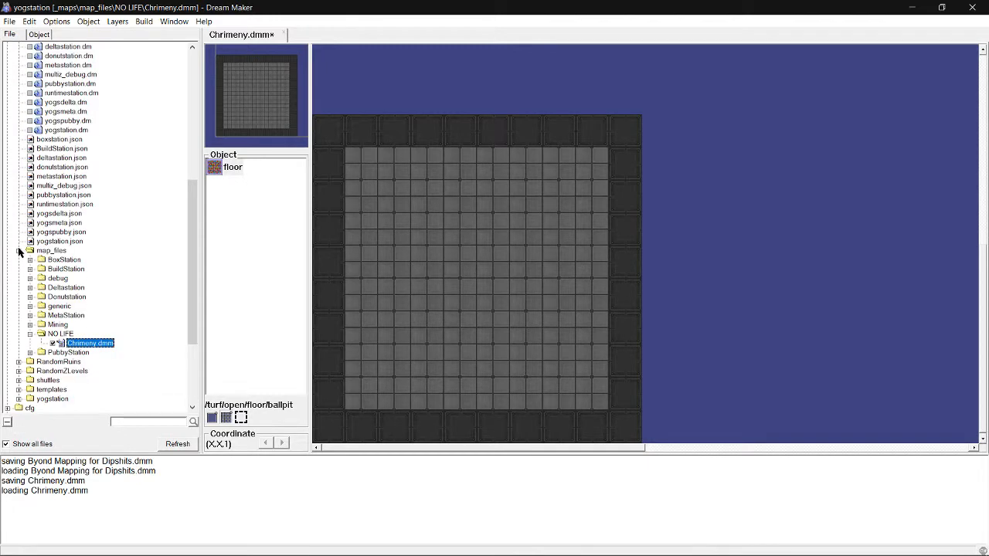
click(19, 249)
scroll(12, 231, up, 6)
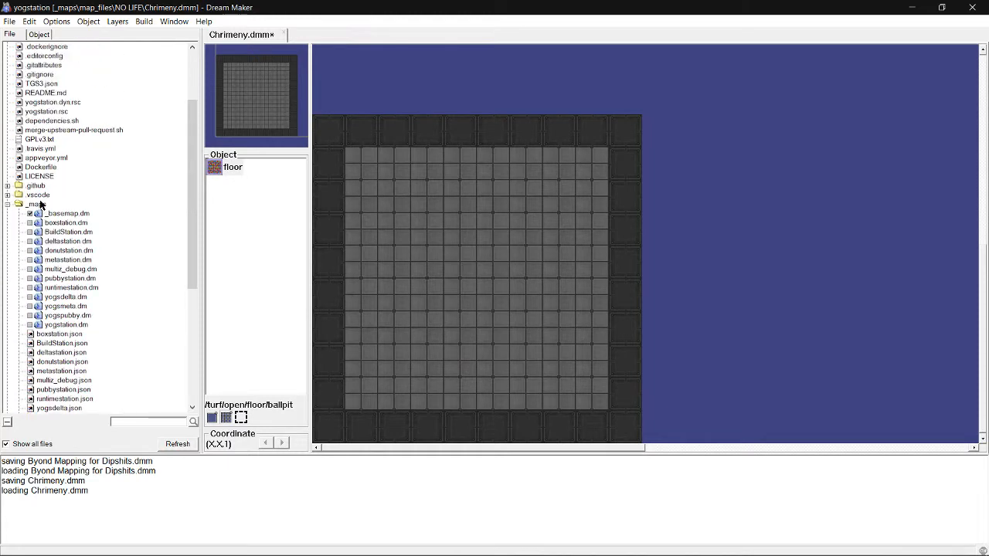
click(8, 204)
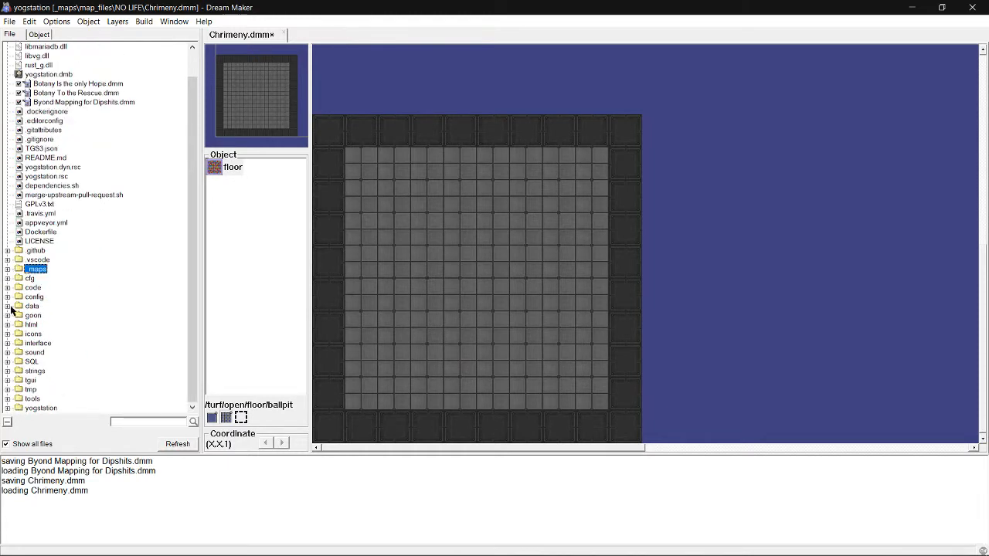
Expand the yogstation folder in the project files and check the contents of its code subfolder.
click(8, 408)
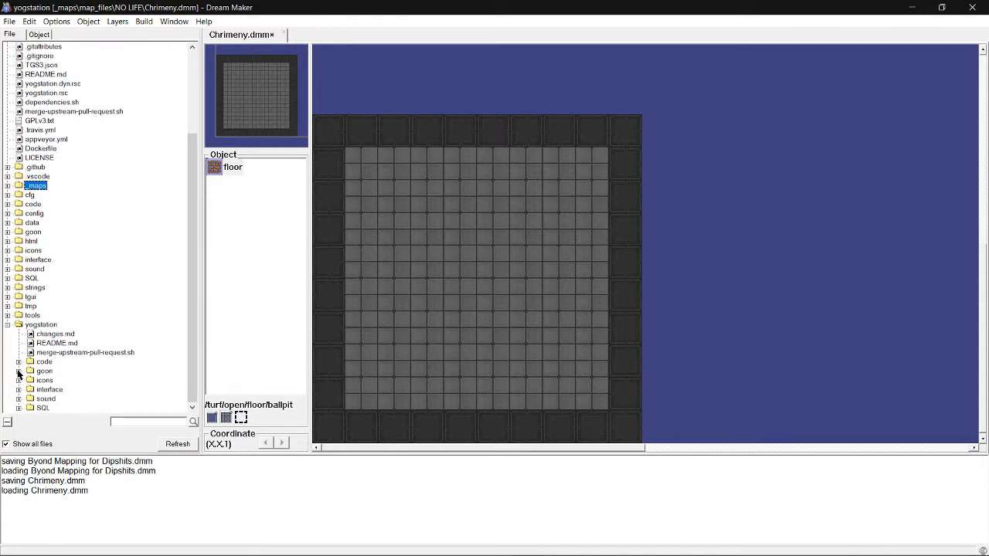
click(19, 362)
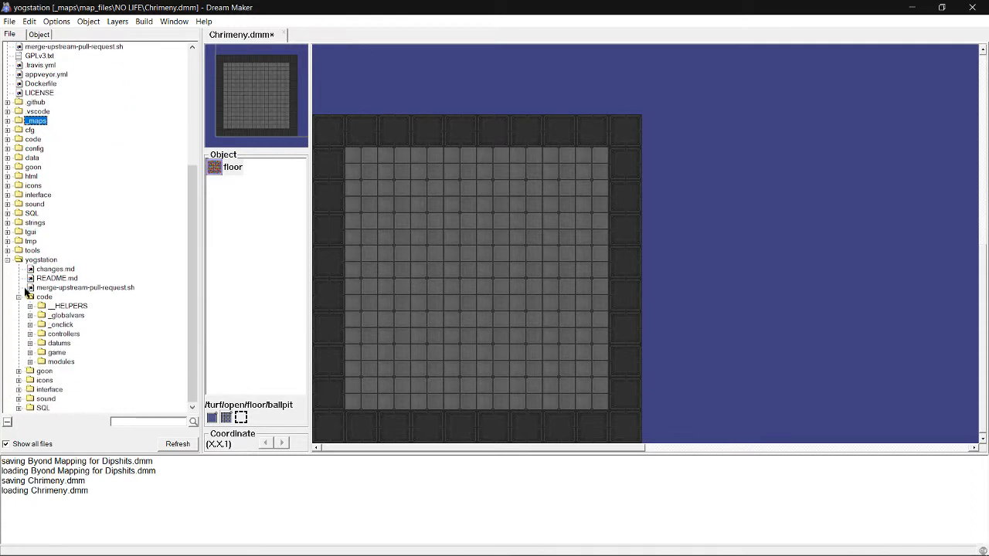
click(19, 296)
Search the project files for "object", look over the opened code folders, and step through several matches.
click(135, 421)
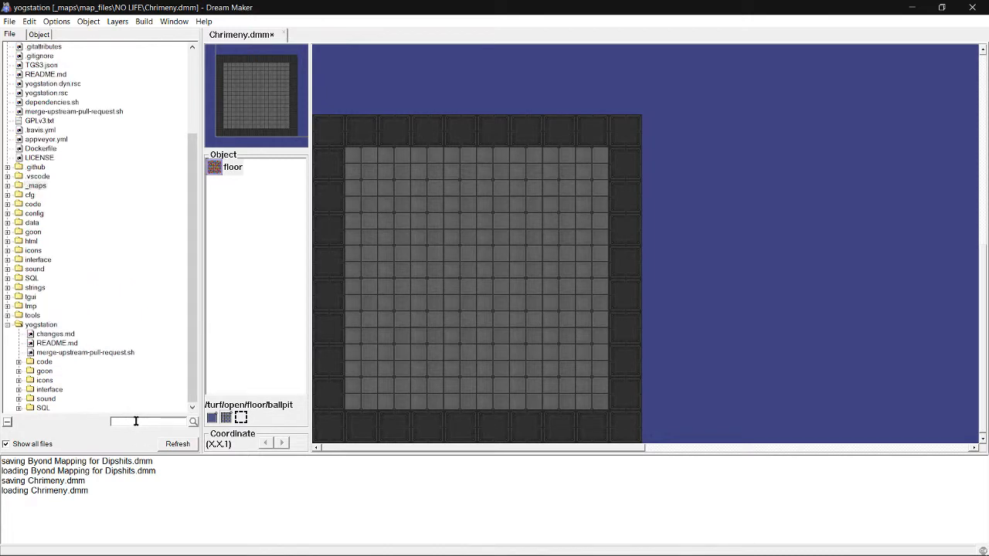
text(c)
text(bject)
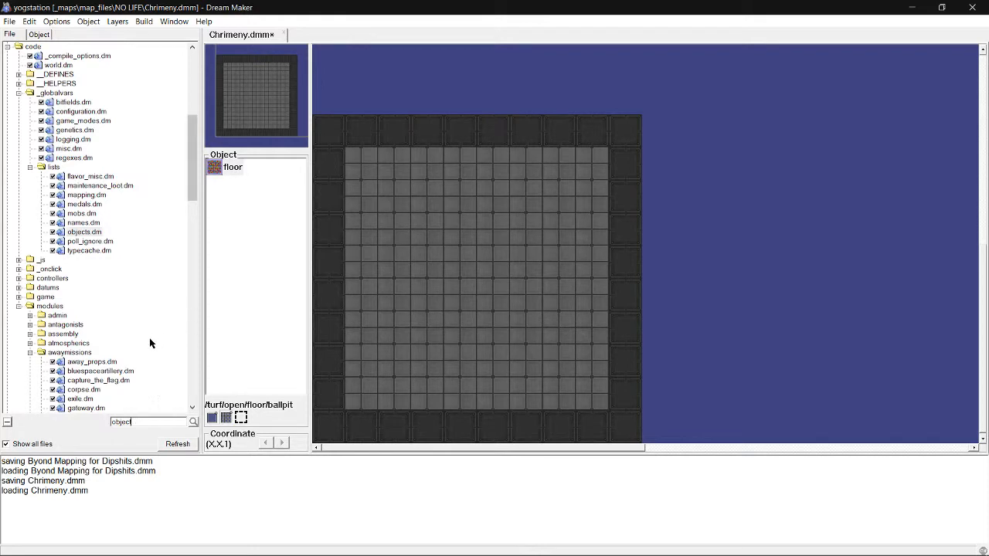
scroll(113, 352, up, 1)
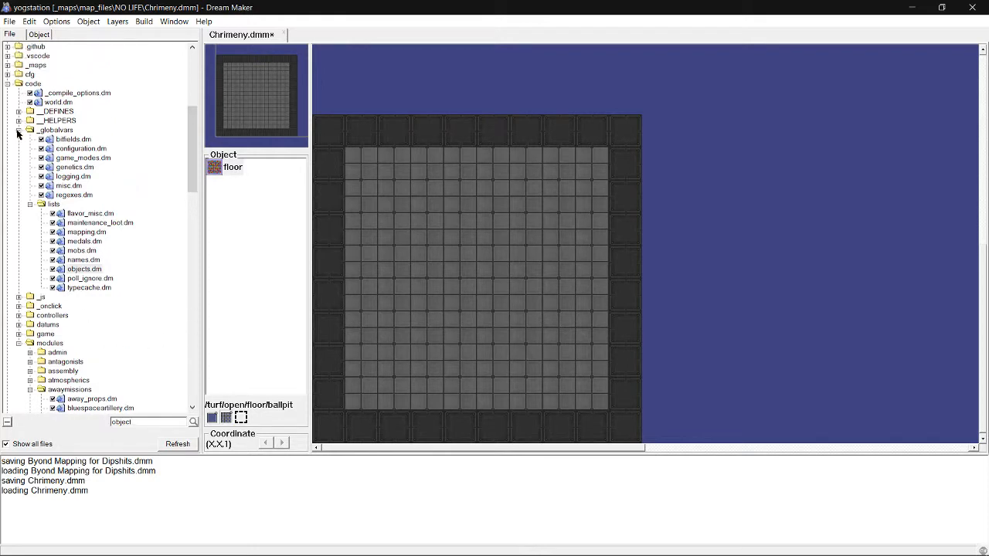
scroll(51, 292, down, 2)
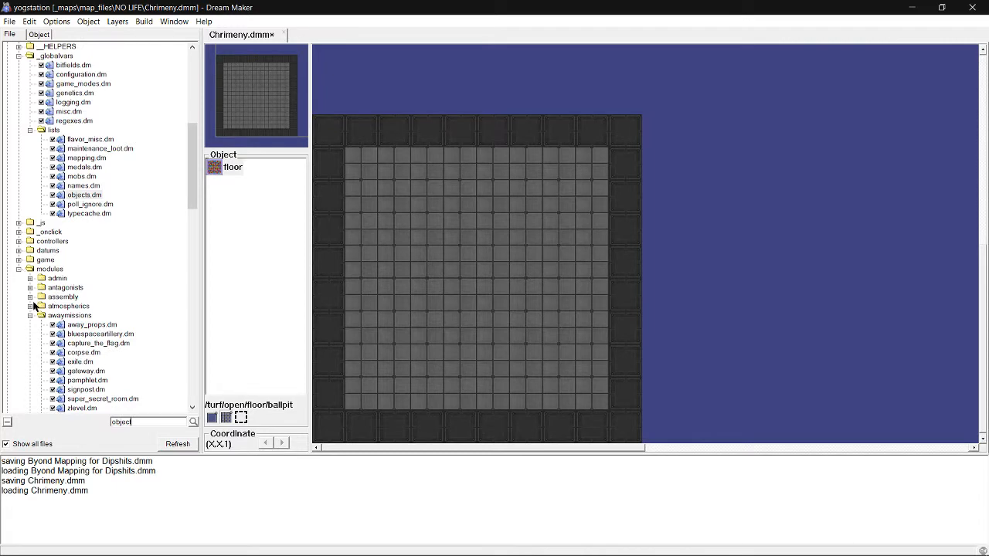
scroll(34, 306, down, 1)
scroll(41, 310, down, 3)
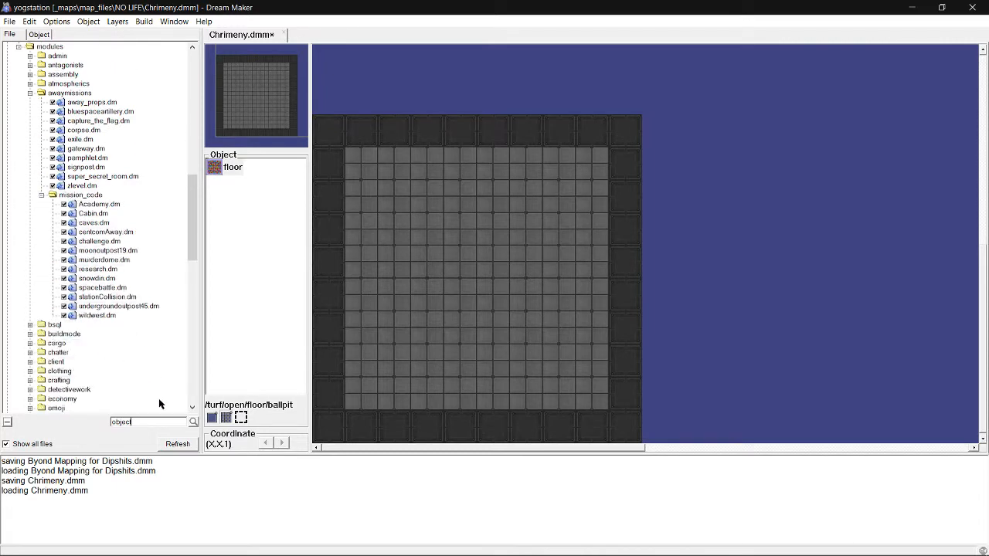
click(193, 422)
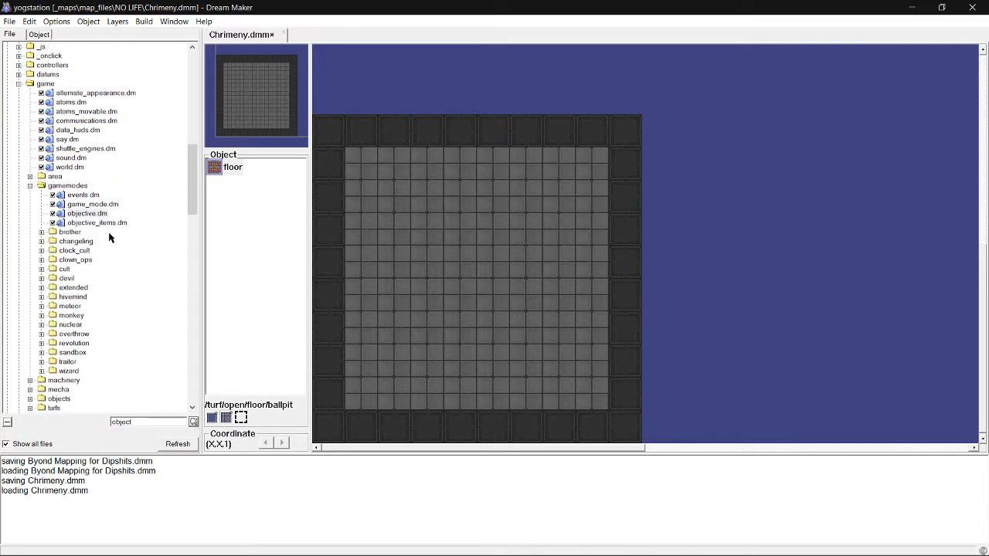
click(194, 422)
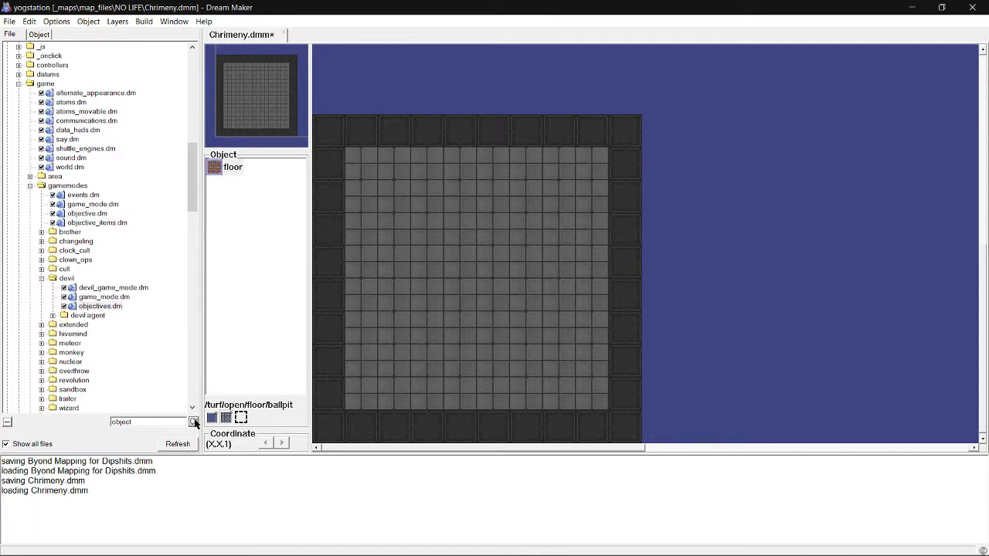
click(195, 423)
click(195, 423)
Search the project files for "objects" instead and look over the surrounding code folders.
double_click(166, 423)
key(BackSpace)
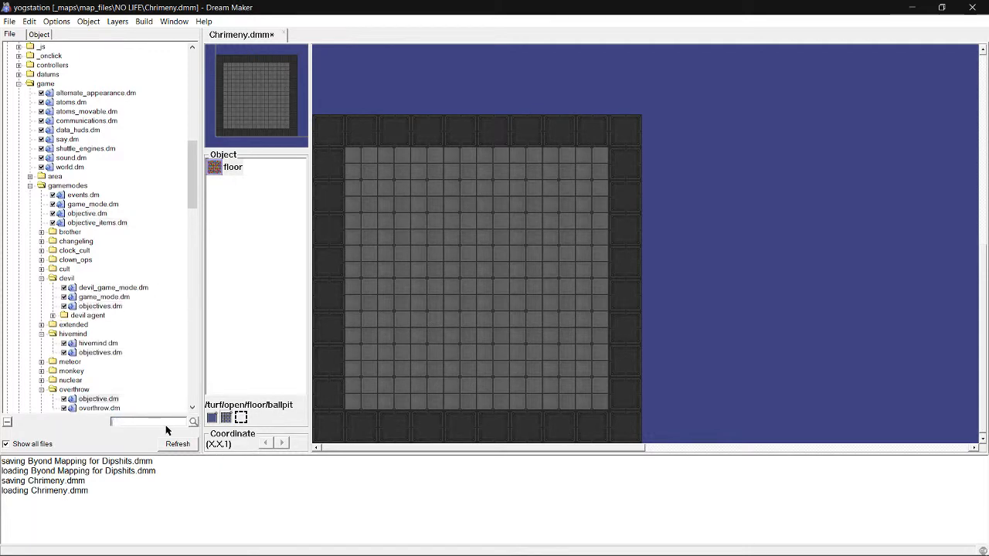
text(objects)
key(Return)
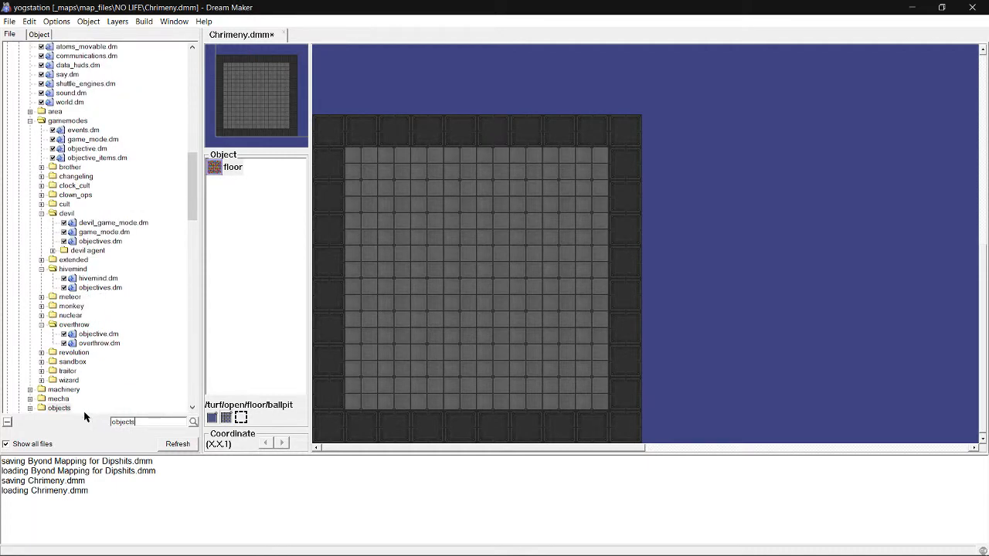
scroll(41, 379, down, 2)
scroll(45, 355, up, 9)
scroll(42, 289, down, 1)
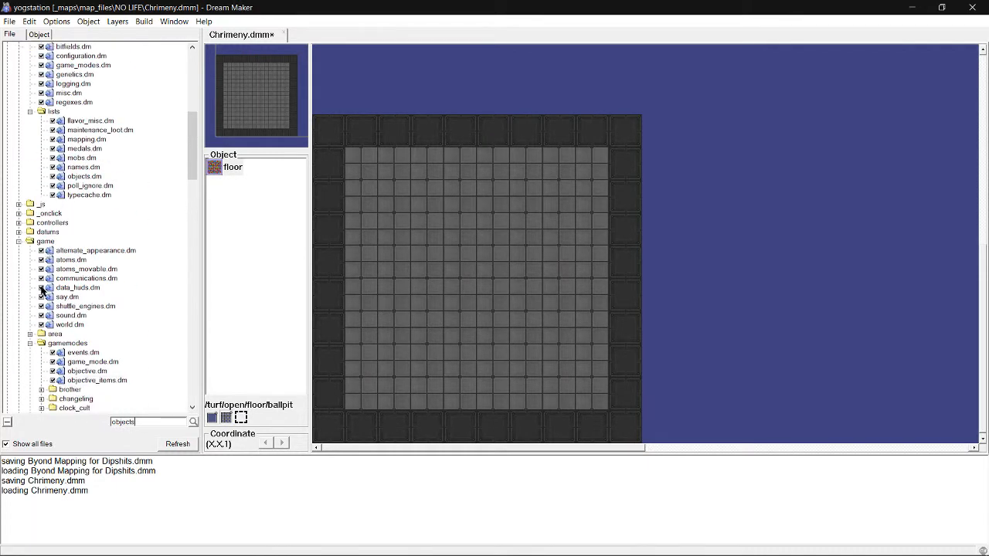
Collapse the gamemodes, lists and modules folders within the code folder of the project files.
click(29, 343)
scroll(31, 340, down, 2)
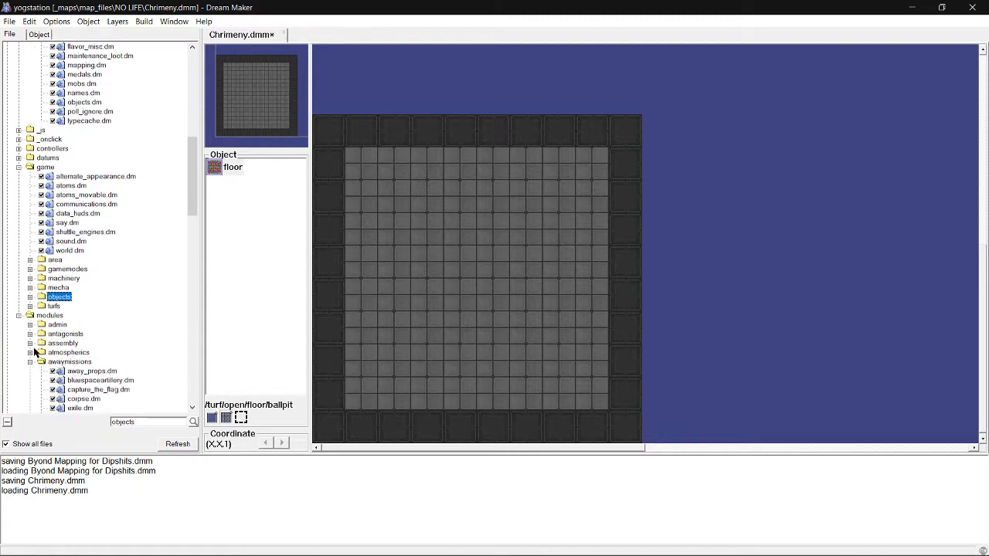
scroll(48, 316, down, 1)
scroll(41, 261, up, 2)
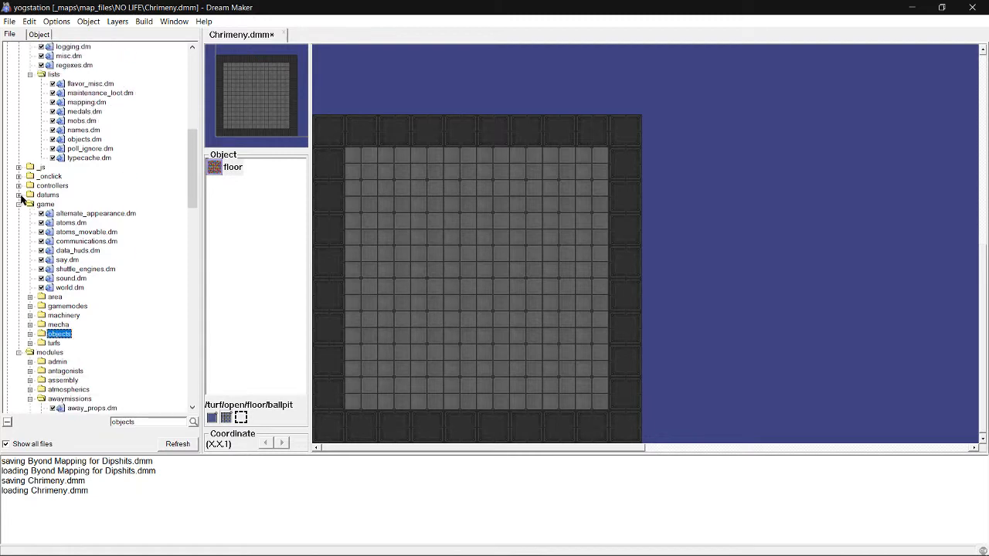
scroll(31, 197, up, 5)
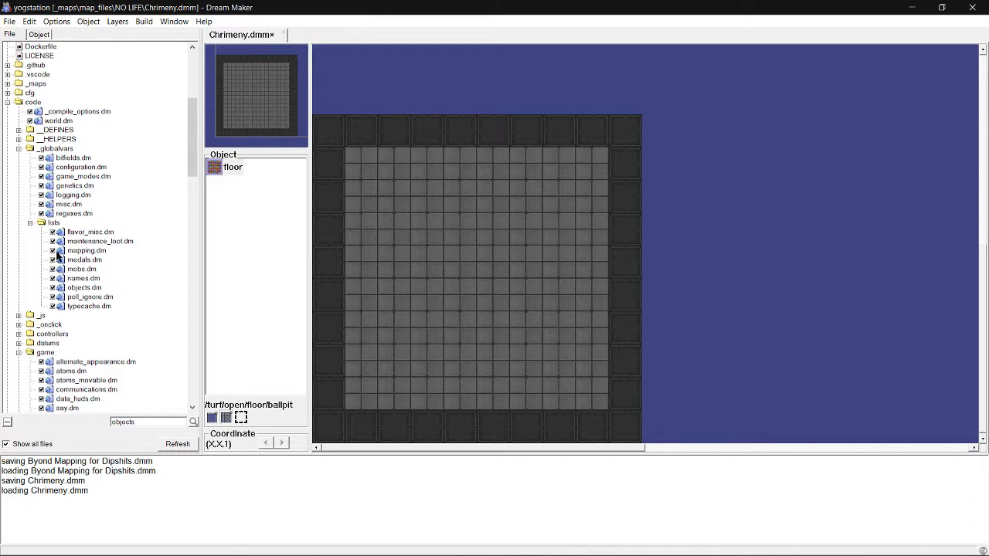
click(31, 223)
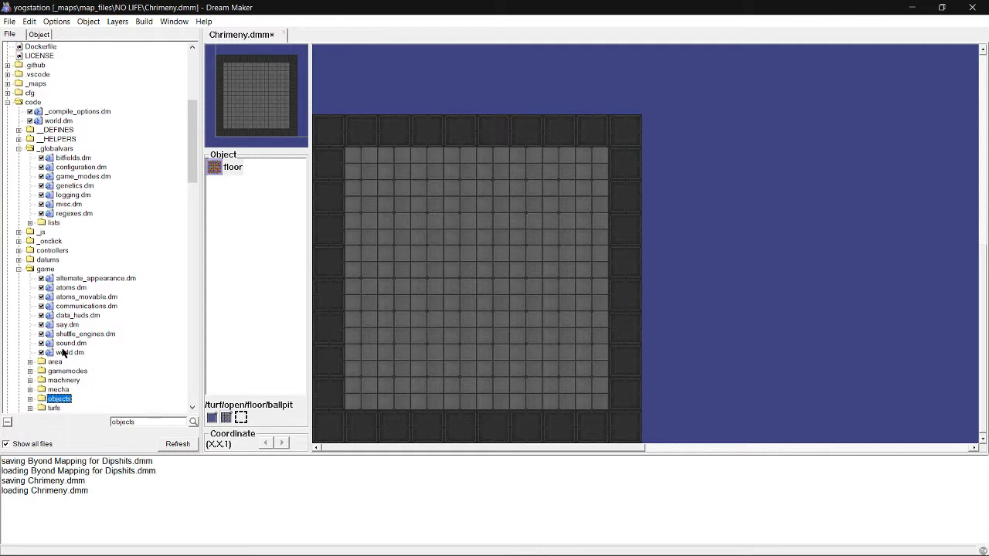
scroll(63, 352, down, 1)
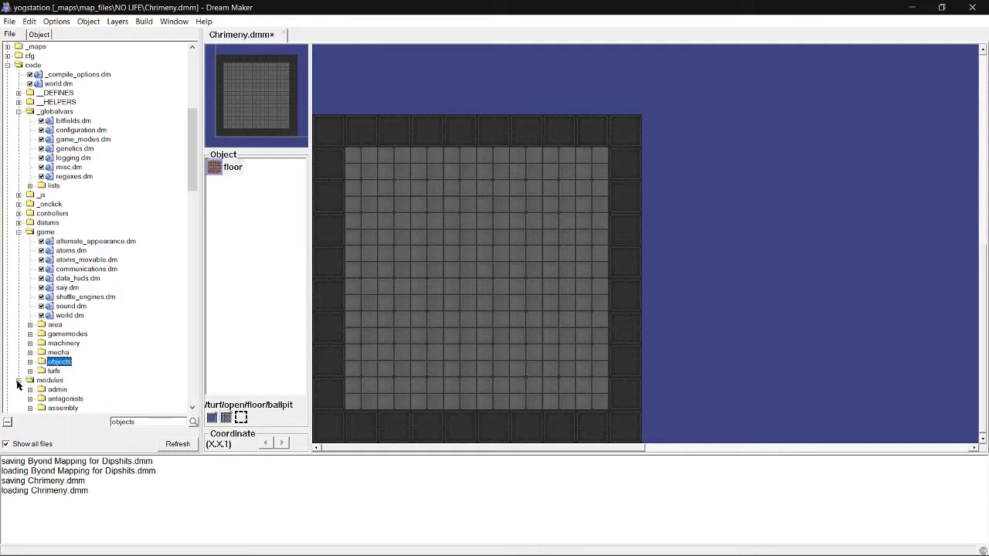
scroll(21, 381, down, 3)
click(19, 269)
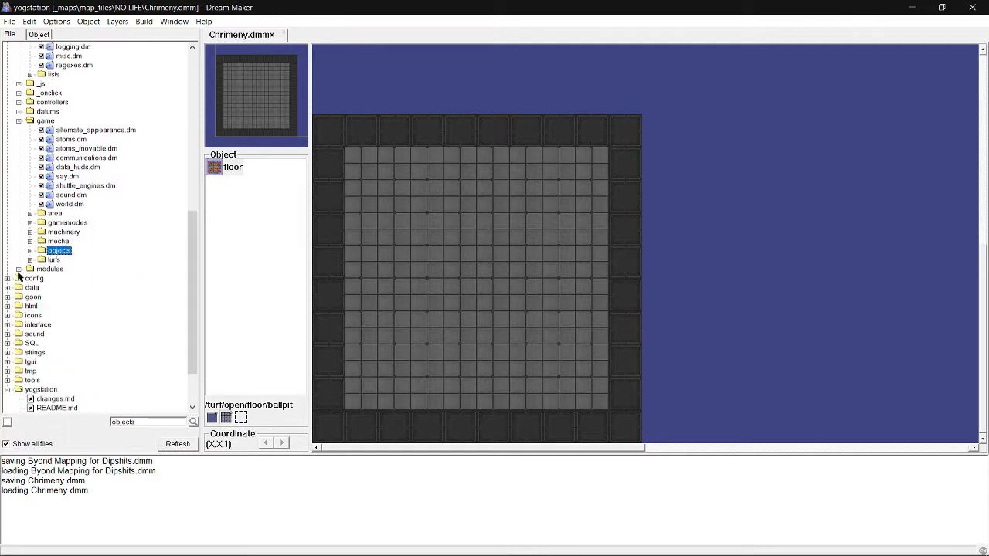
scroll(76, 336, up, 6)
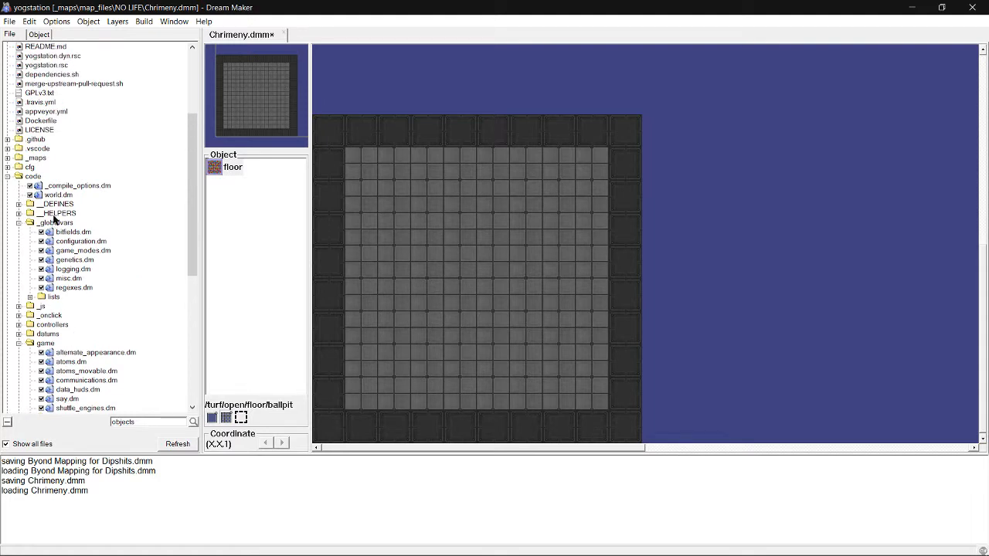
scroll(88, 219, up, 3)
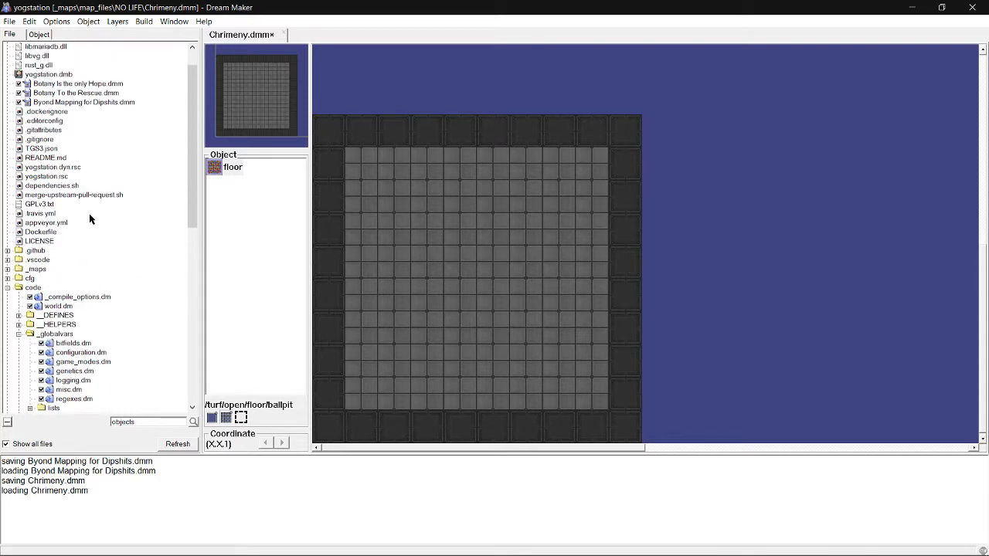
click(37, 34)
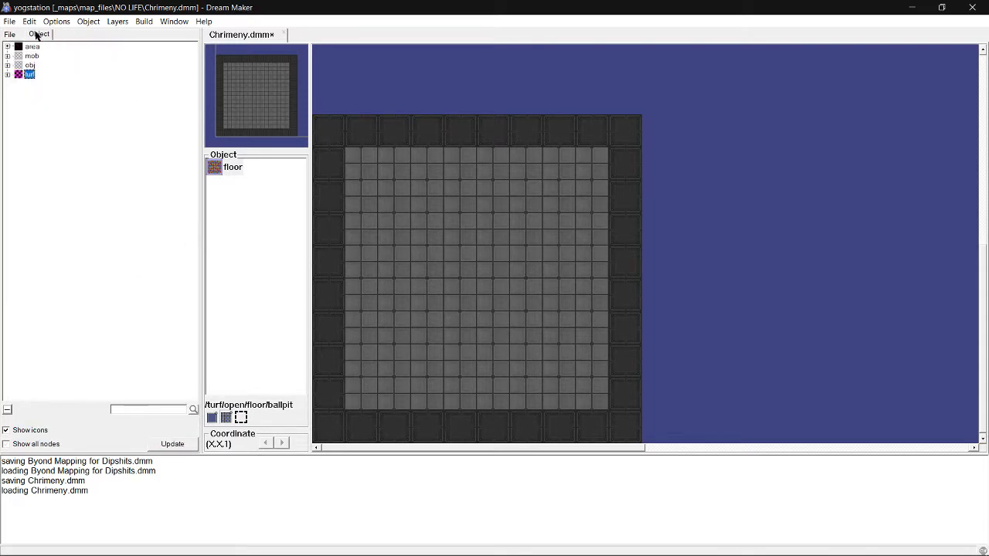
click(15, 36)
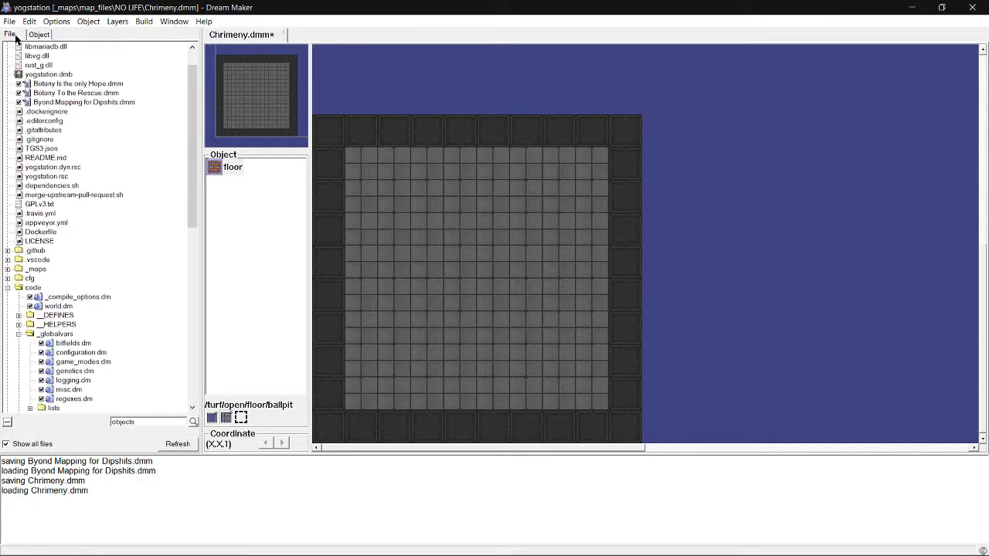
Examine the contents of the turfs and objects folders inside the game code folder, leaving only objects expanded.
scroll(51, 304, down, 3)
scroll(35, 286, down, 4)
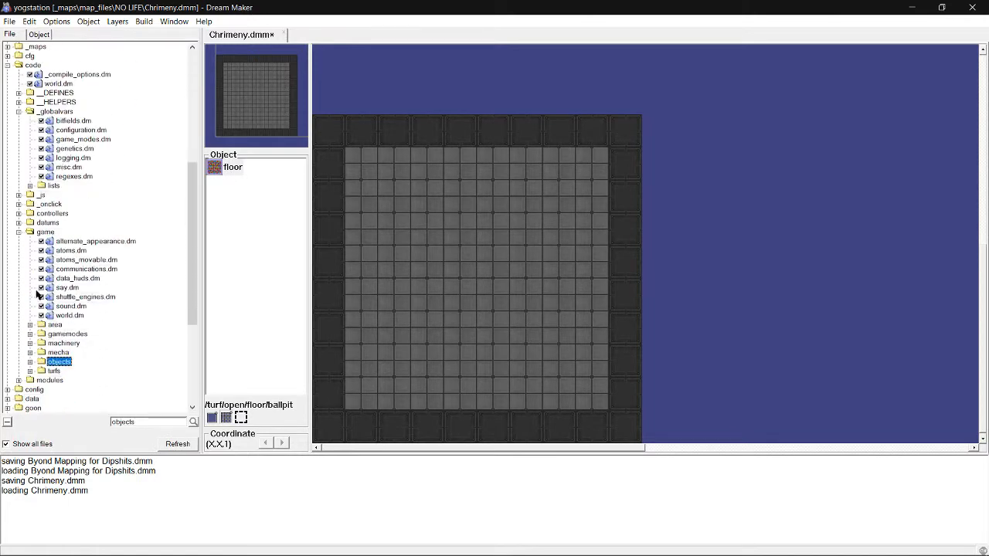
scroll(38, 158, up, 1)
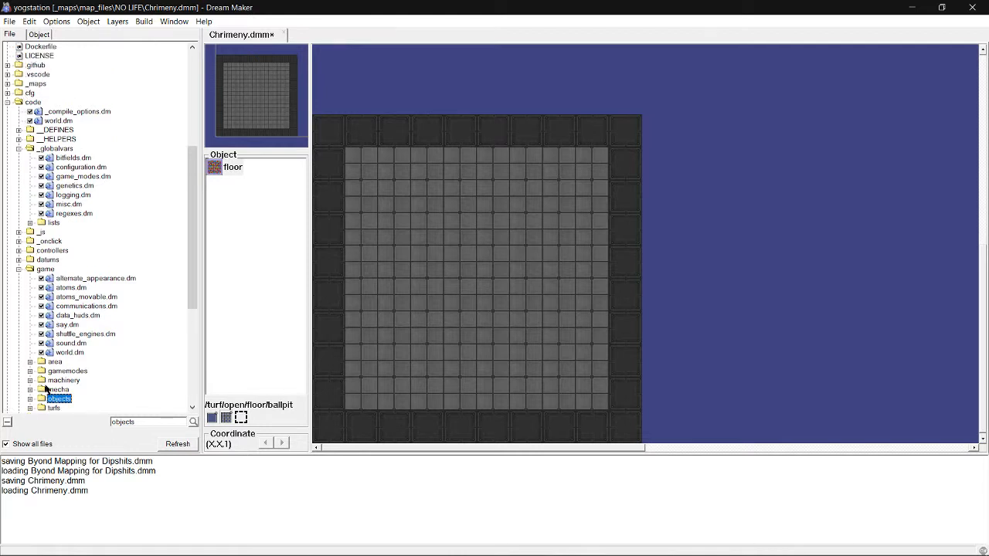
scroll(48, 398, down, 2)
scroll(48, 399, down, 1)
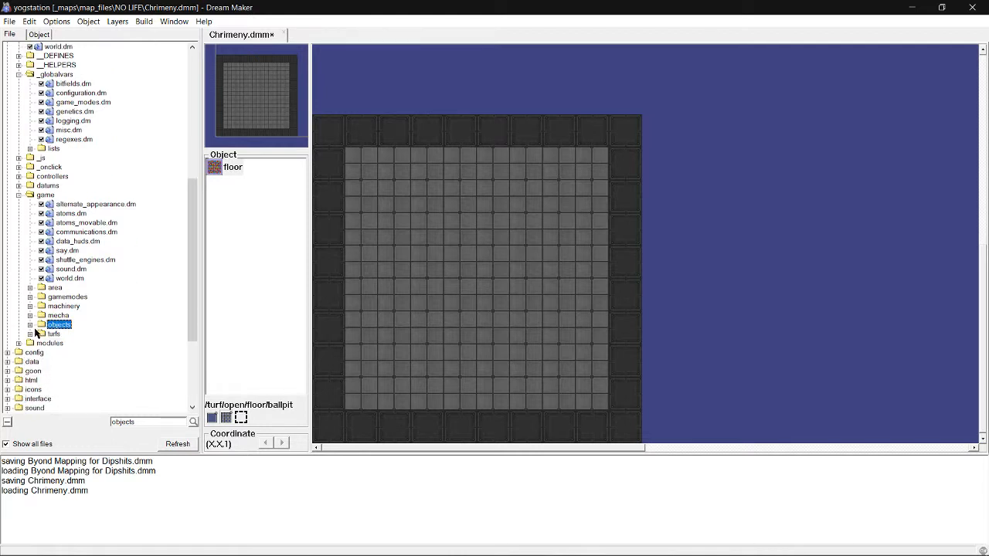
click(30, 334)
scroll(33, 338, down, 2)
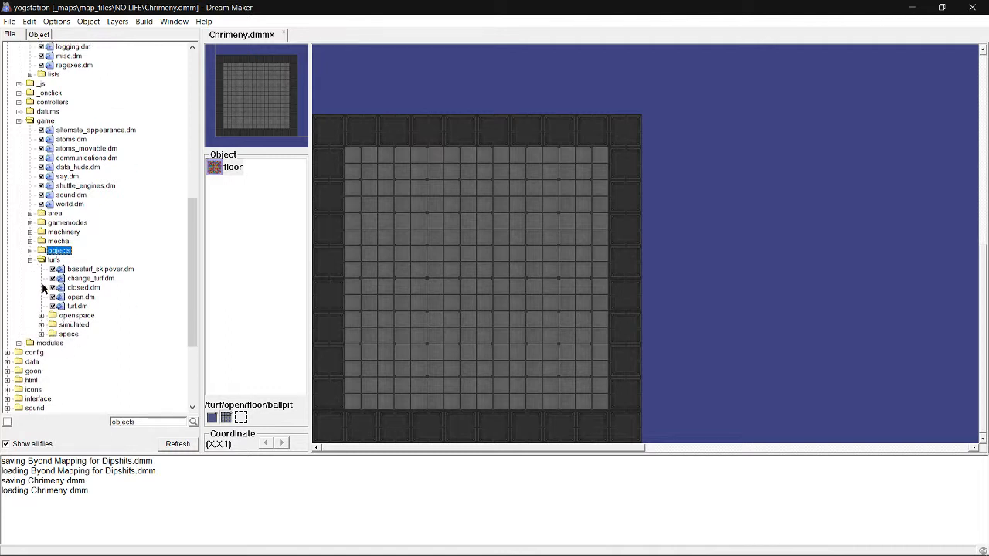
click(30, 259)
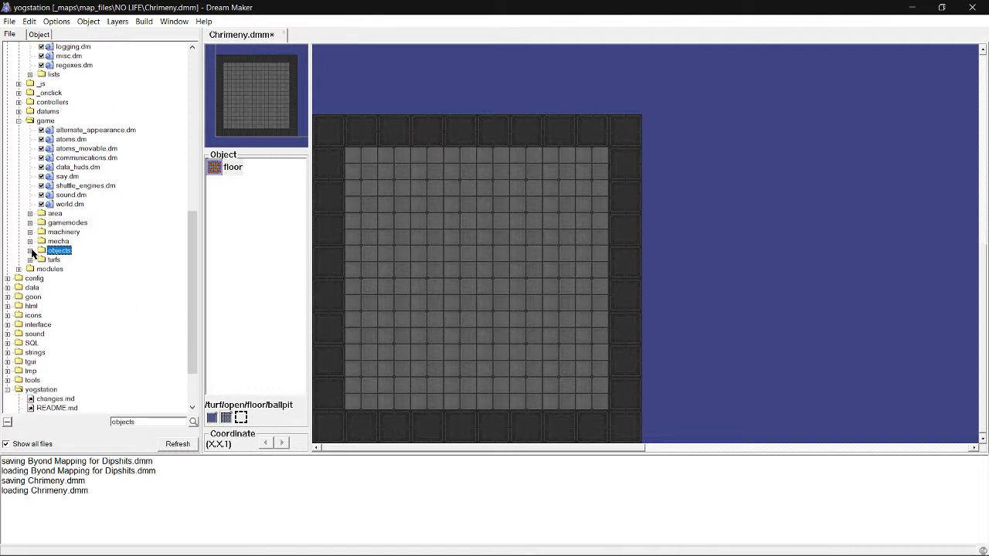
click(31, 251)
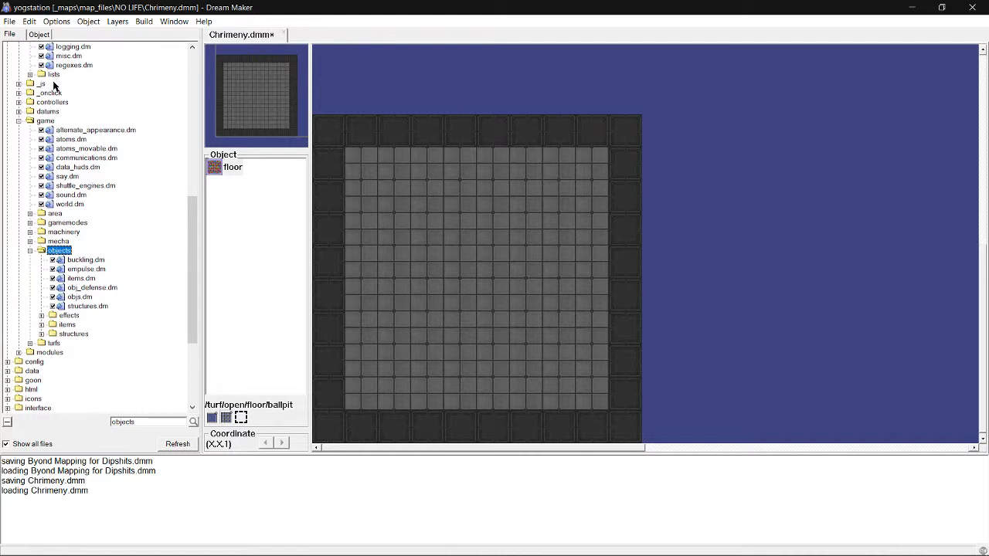
Switch from the project files to the object tree and expand the obj branch.
click(40, 35)
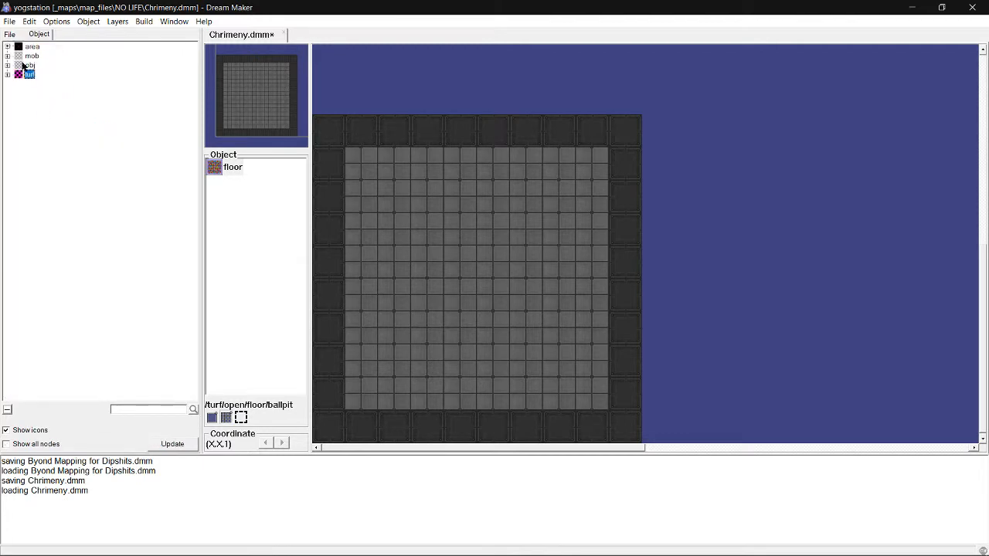
click(11, 35)
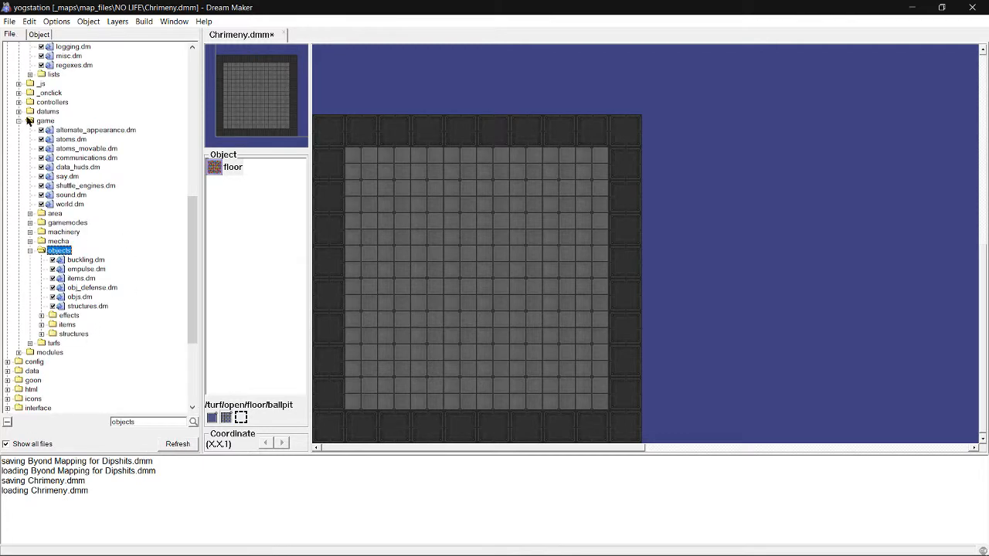
click(43, 36)
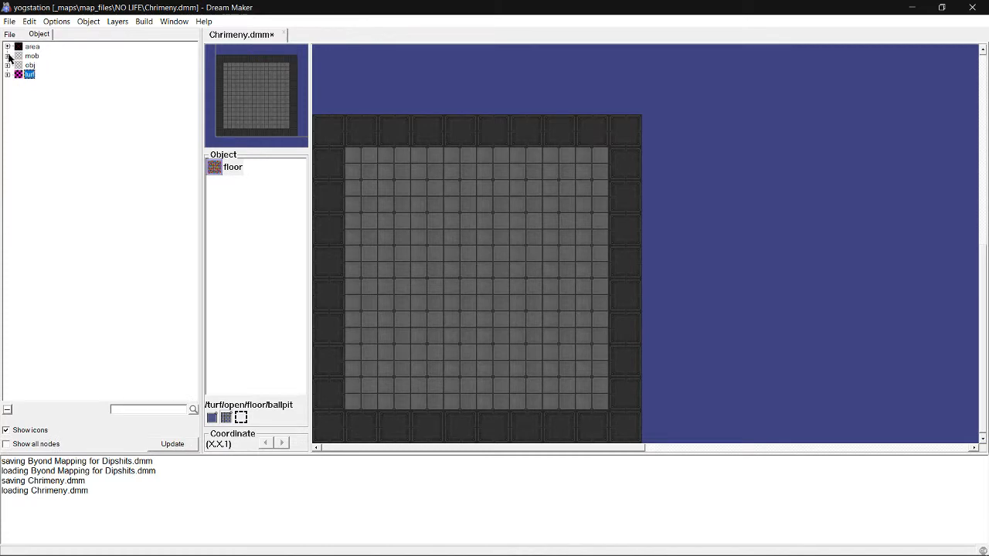
click(7, 65)
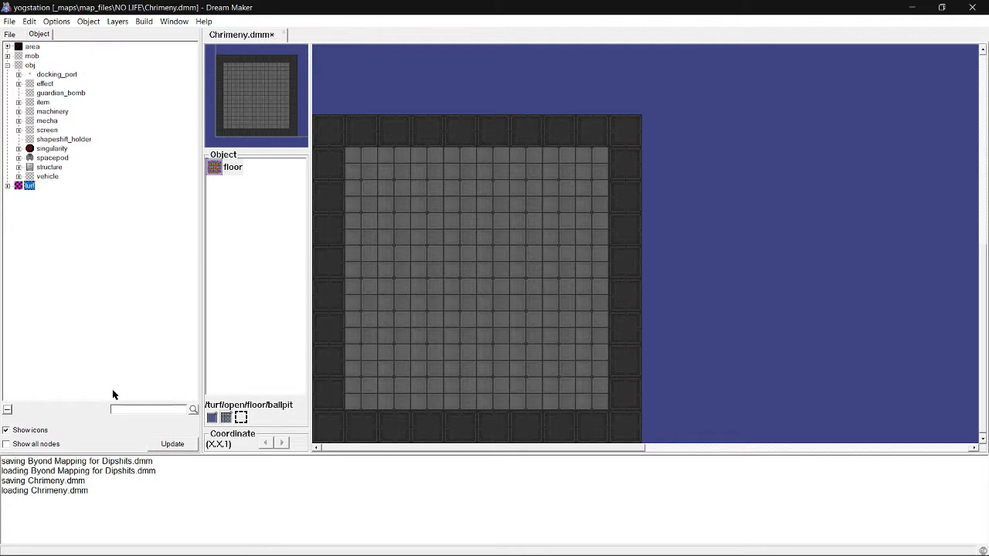
Search the object tree for "vending" and step through the matches to select the /obj/machinery/vending type.
click(154, 410)
key(Return)
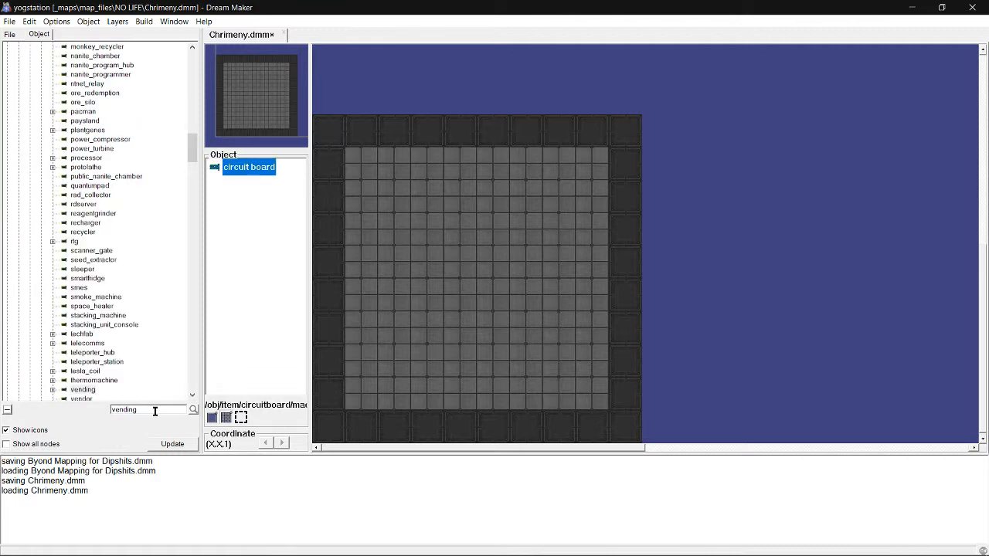
click(193, 415)
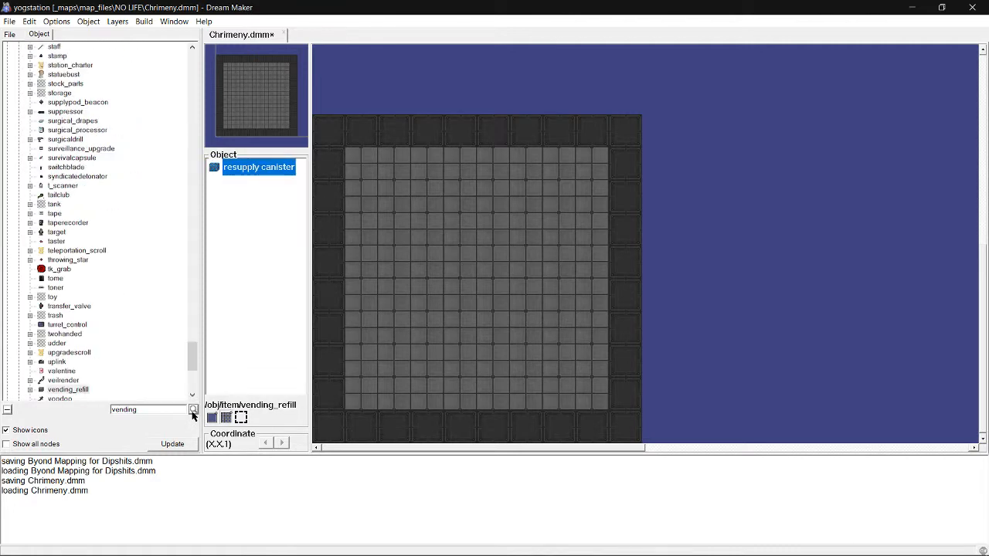
click(193, 414)
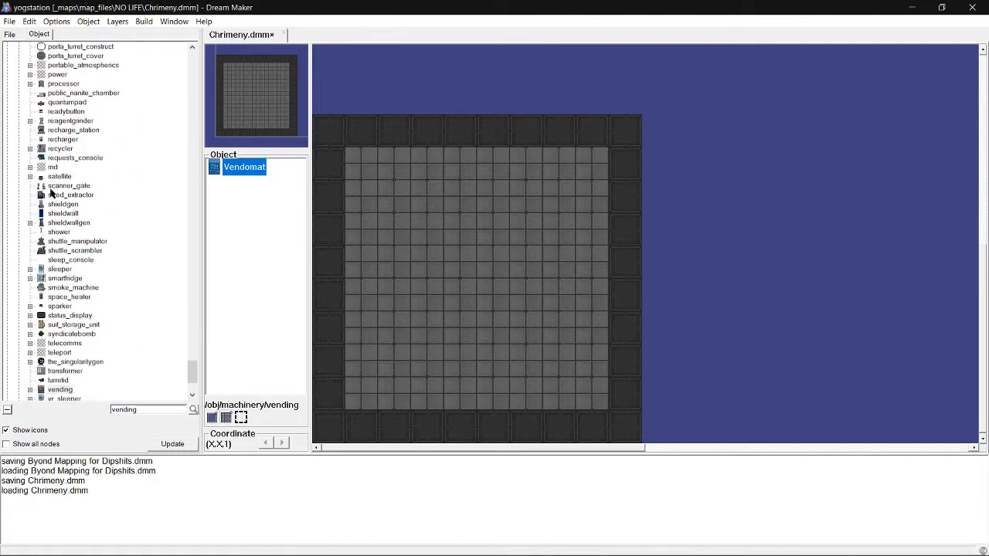
click(211, 418)
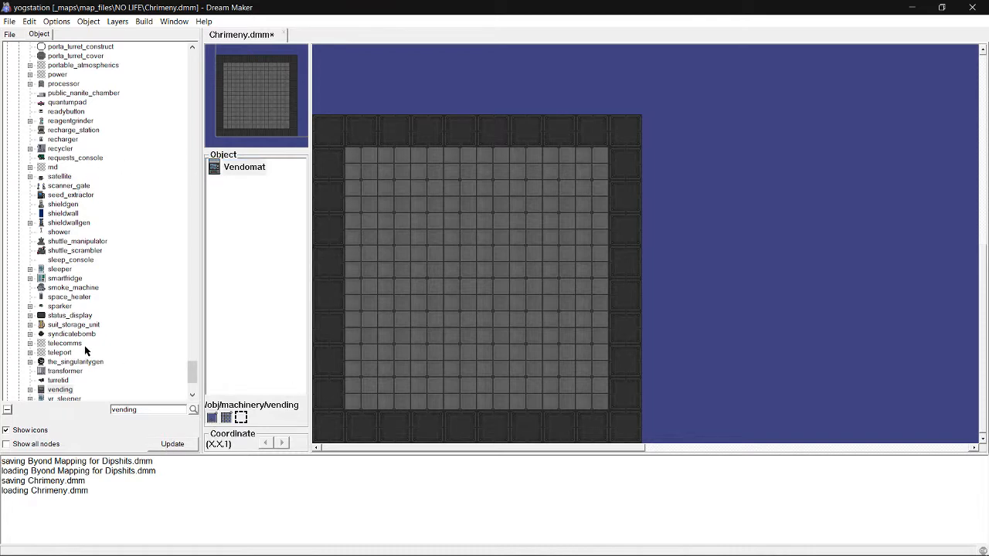
scroll(85, 352, down, 1)
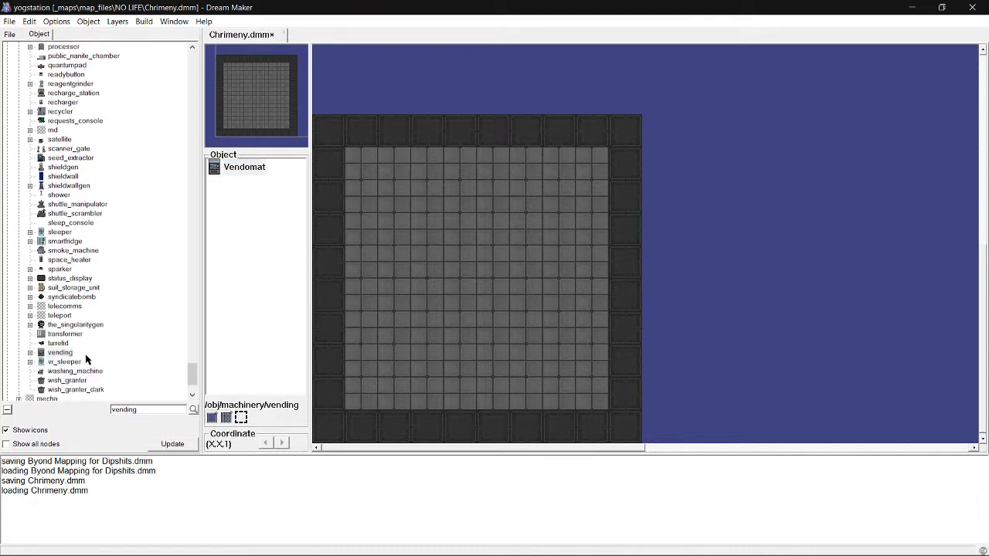
scroll(87, 359, up, 2)
click(236, 172)
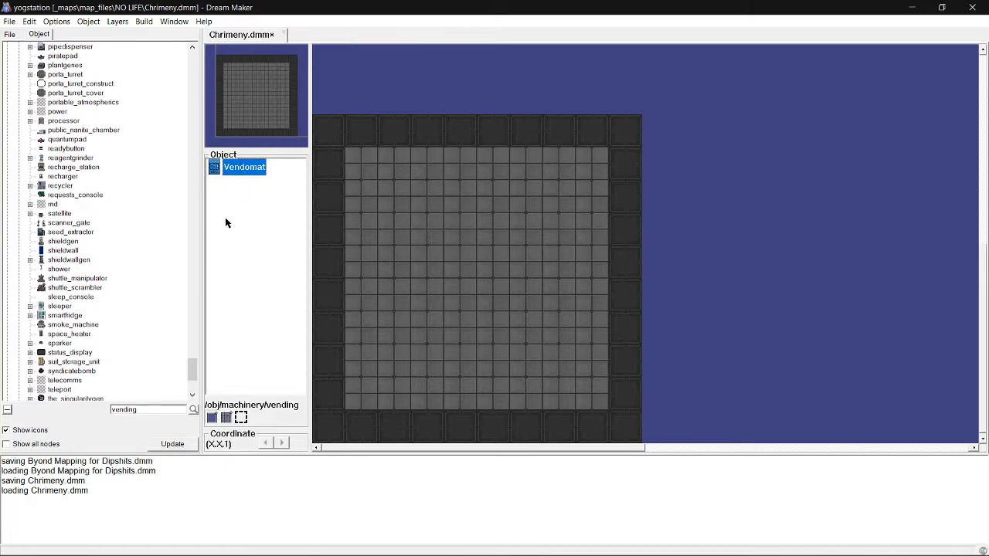
Search the object tree for "pipe" and step through the matches, including the smoking pipe, pipe painter and /obj/item/pipe.
drag(140, 409, 55, 384)
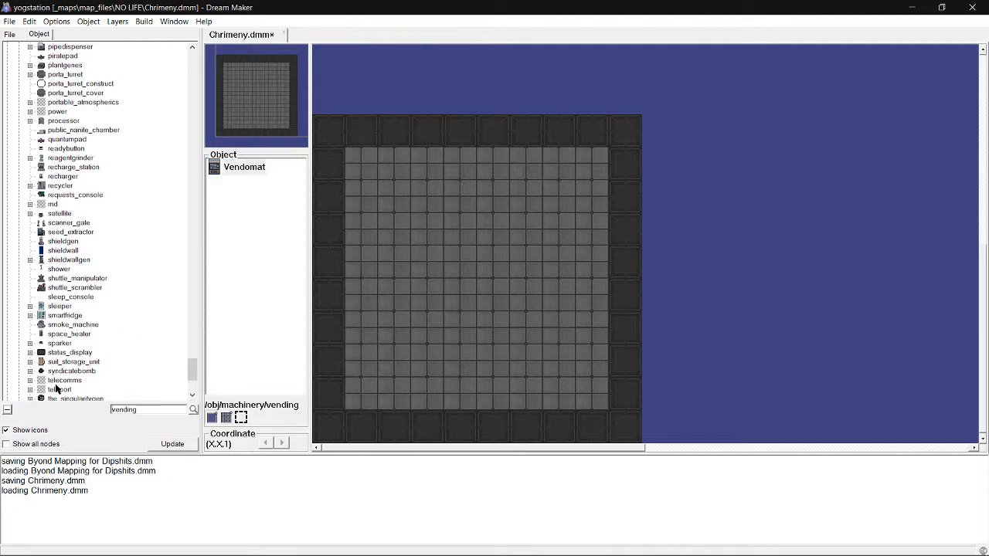
text(pipe)
key(Return)
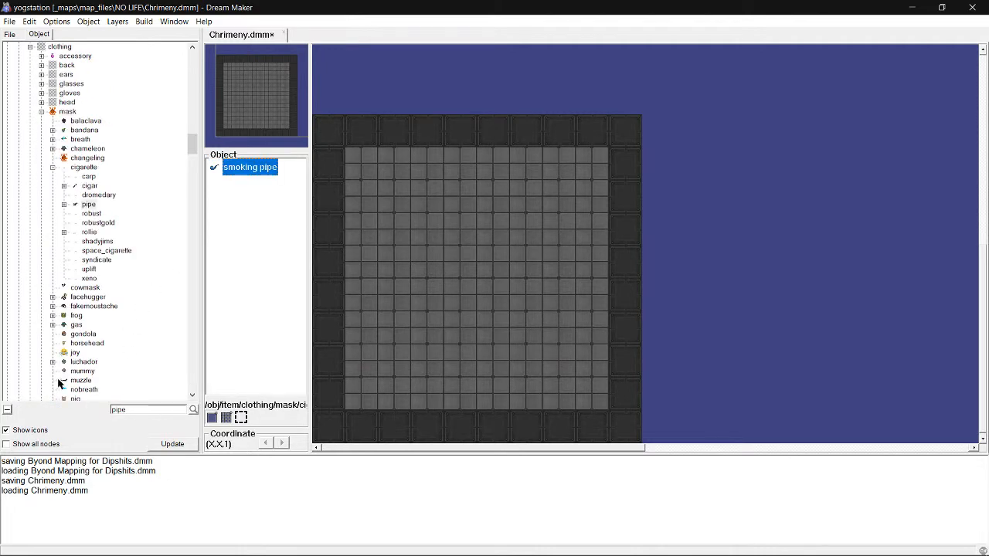
click(194, 412)
click(194, 413)
click(194, 413)
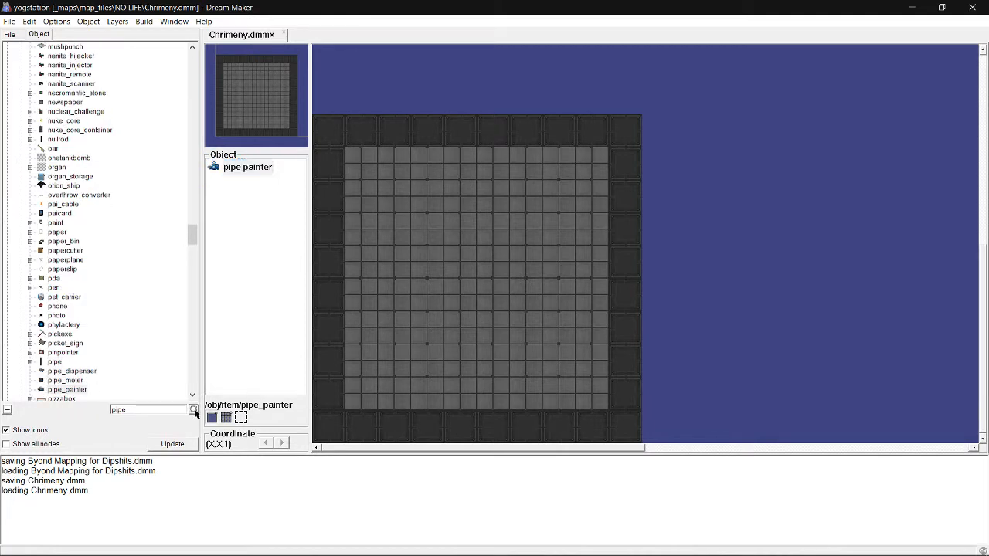
click(194, 413)
click(194, 413)
click(194, 413)
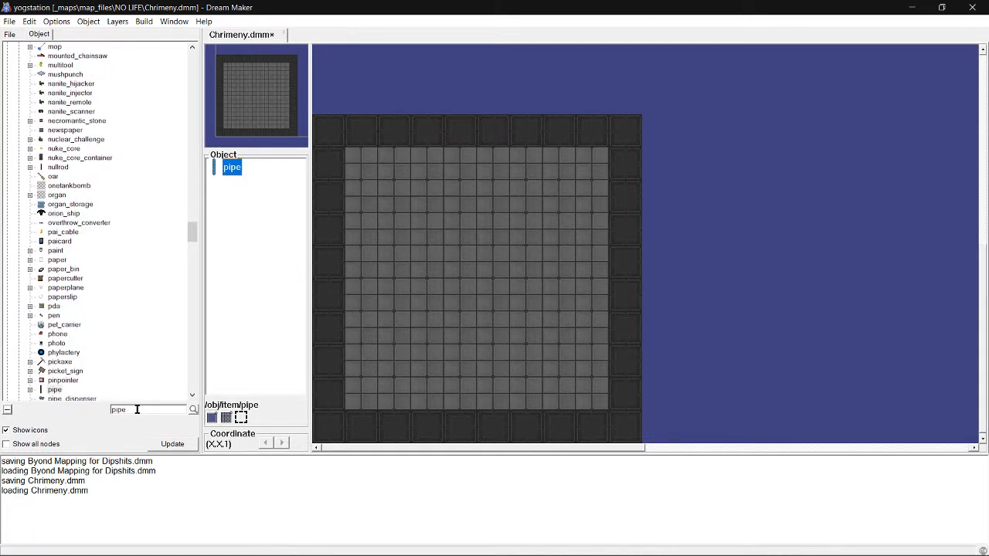
Search the object tree for "airlock" and step through the matches to select the airlock type under /obj/machinery/door.
drag(129, 410, 67, 399)
text(s)
key(Return)
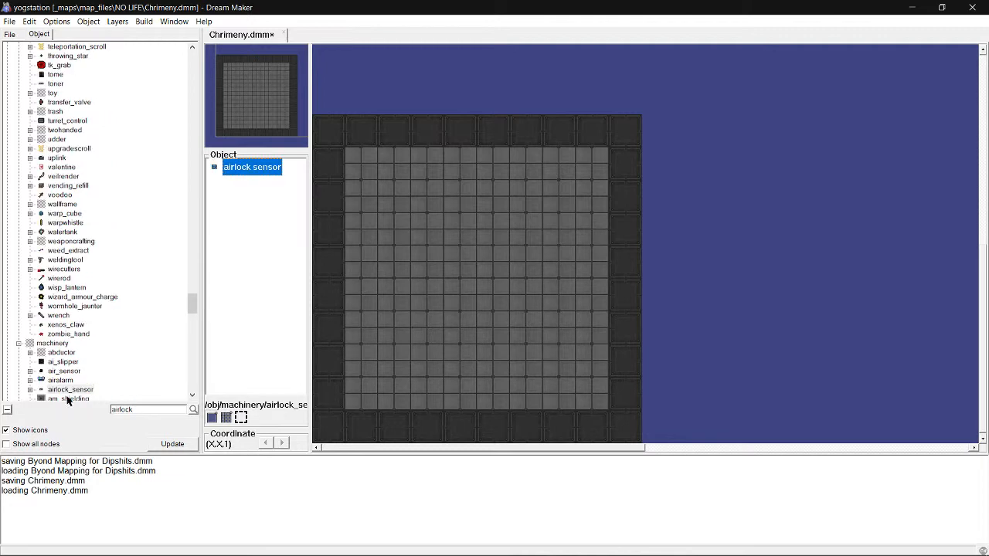
click(194, 410)
click(194, 410)
click(194, 410)
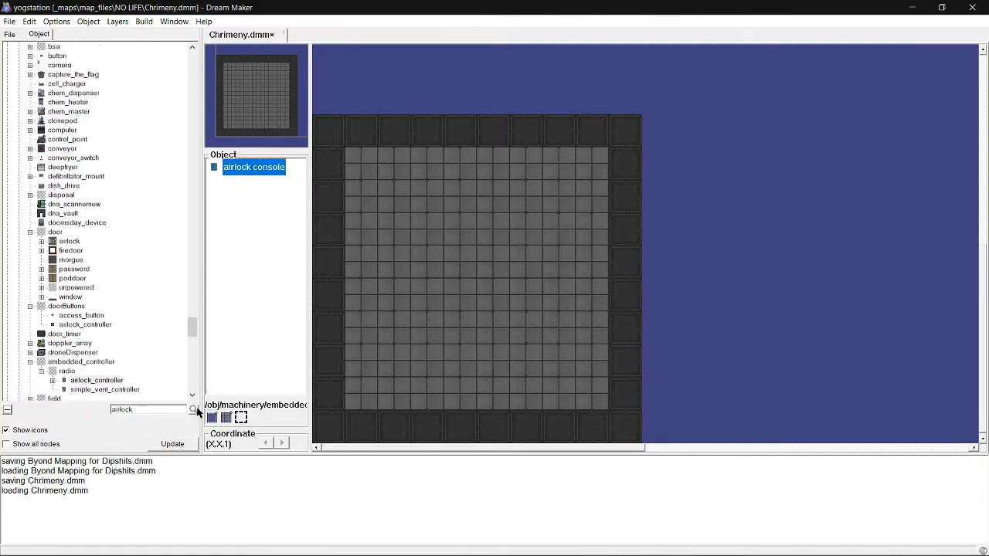
click(194, 410)
click(196, 411)
click(196, 411)
click(196, 411)
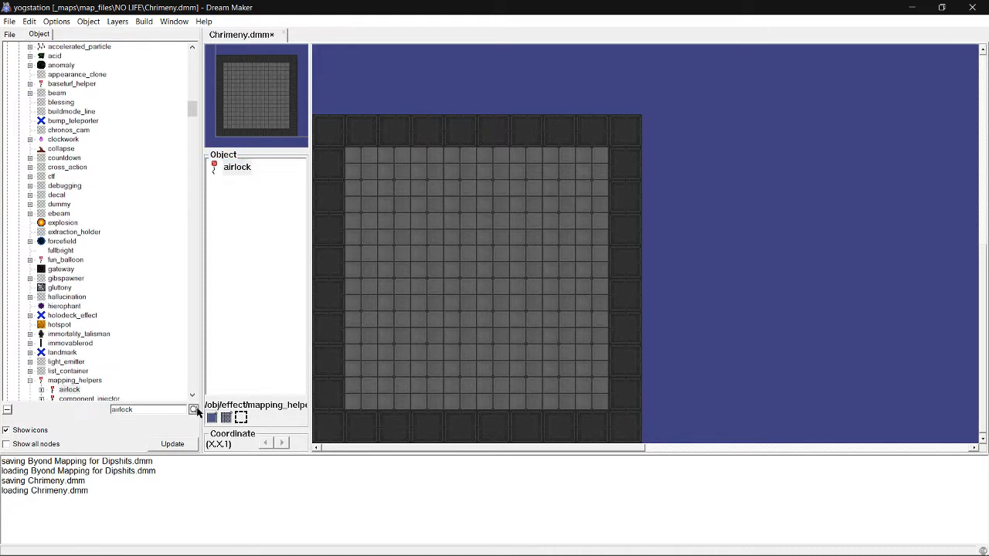
click(196, 411)
click(196, 411)
click(196, 411)
click(196, 411)
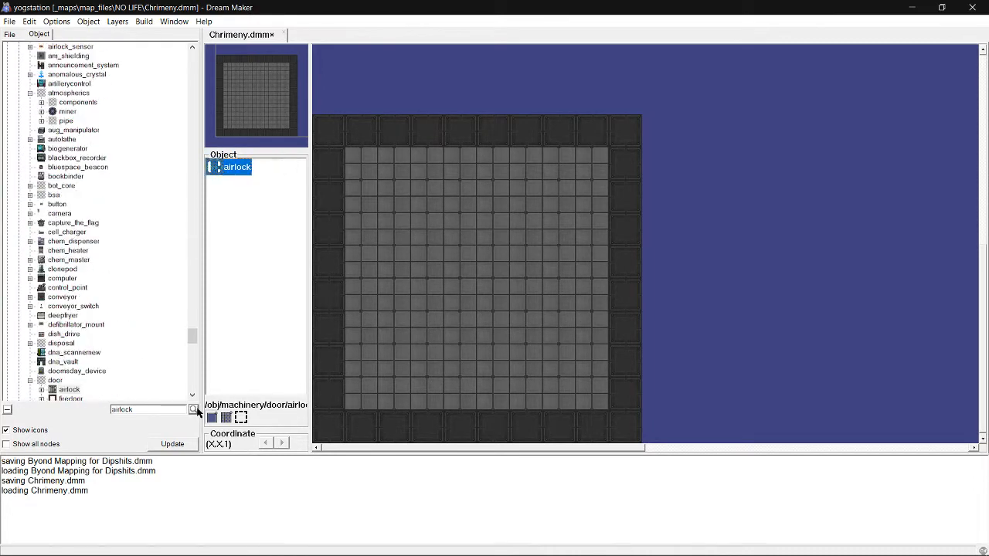
Expand the airlock type and preview variants such as abductor, diamond, glass_large and the diamond glass subtype.
scroll(77, 372, down, 2)
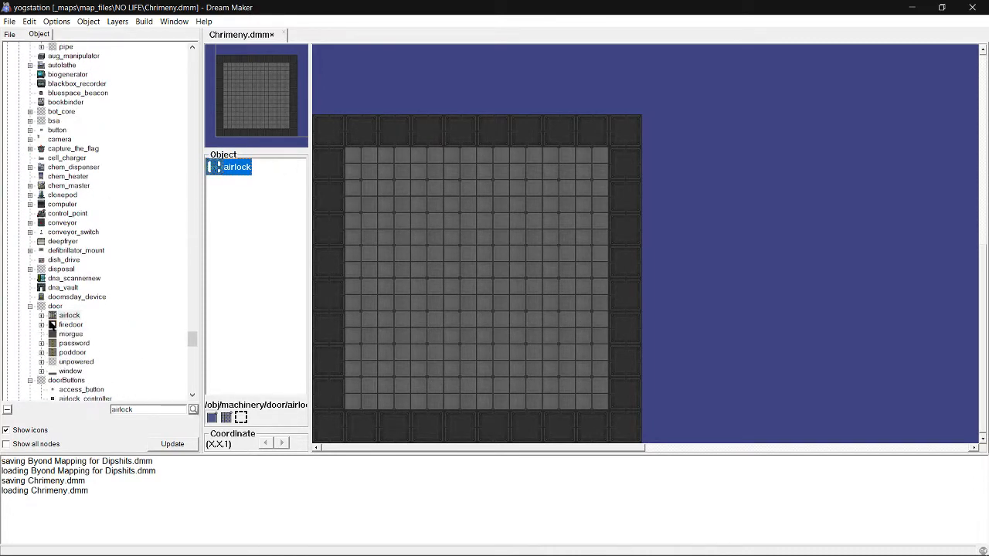
click(43, 315)
scroll(81, 154, down, 1)
scroll(81, 155, up, 3)
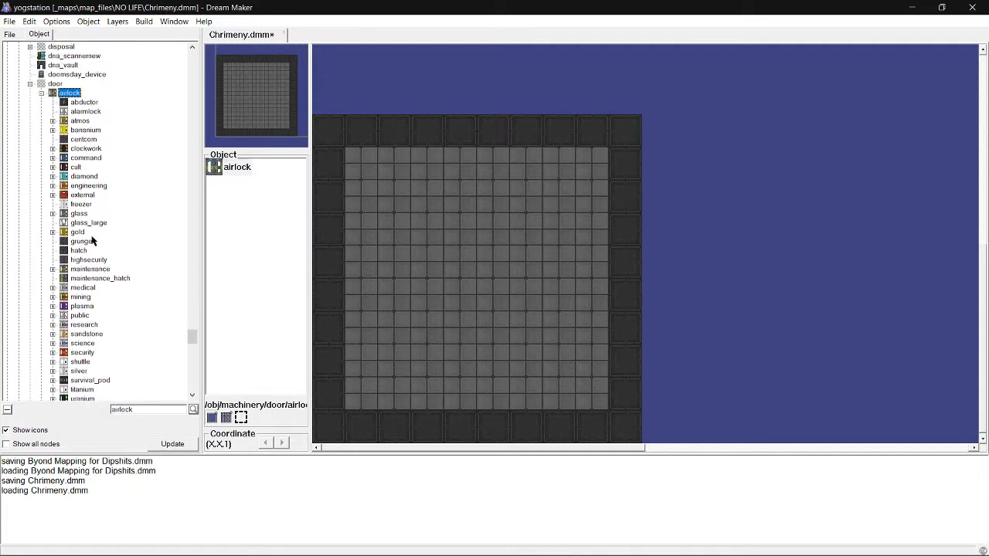
click(70, 104)
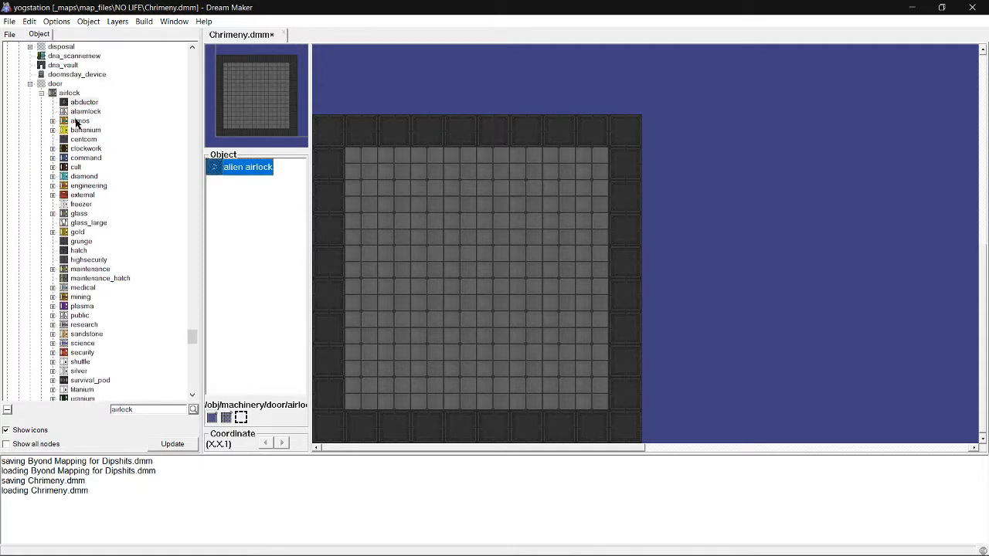
click(79, 130)
click(81, 140)
click(83, 177)
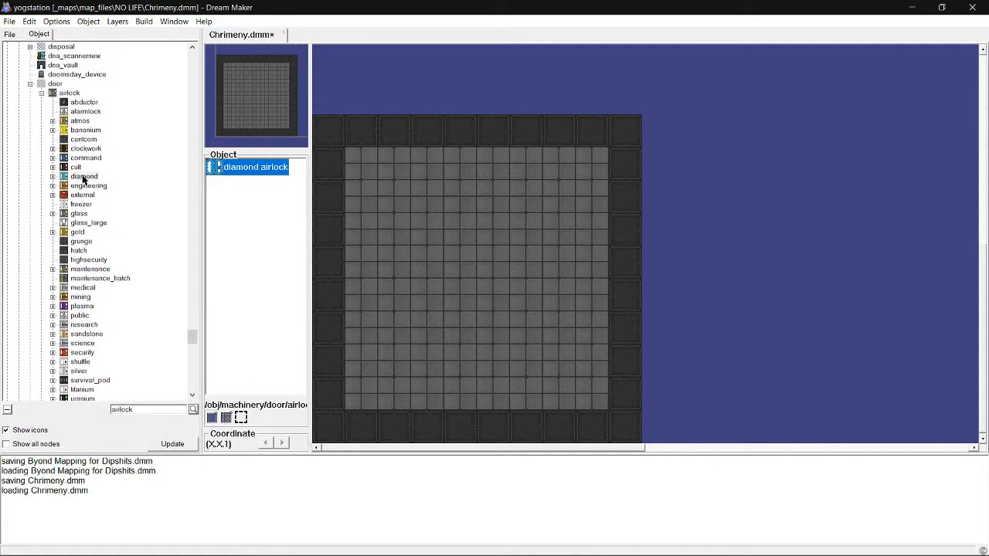
click(80, 222)
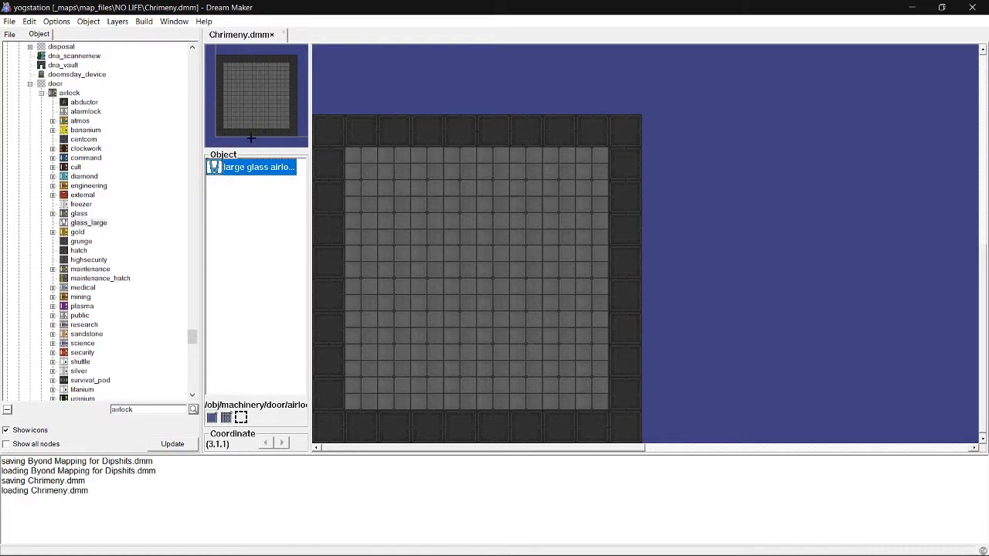
click(53, 176)
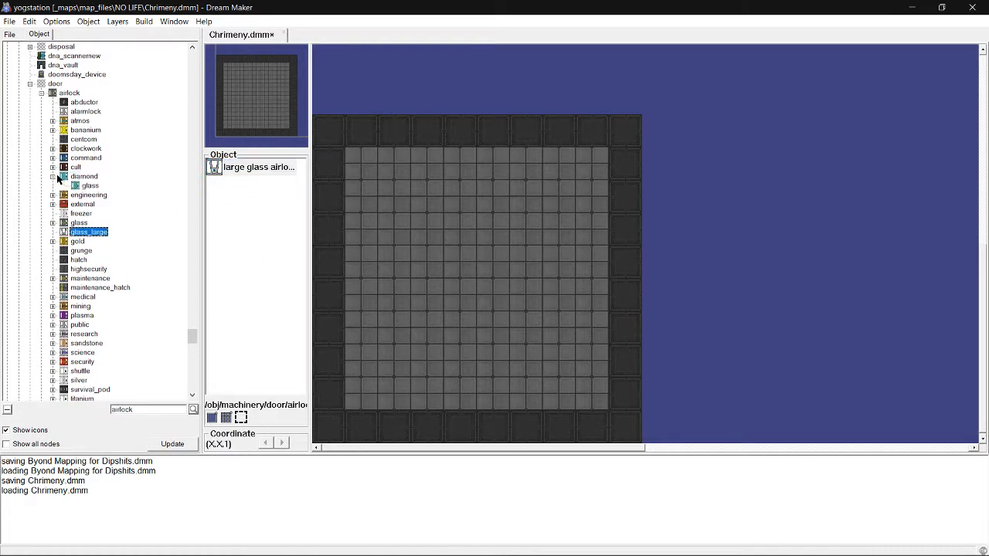
click(81, 187)
click(53, 176)
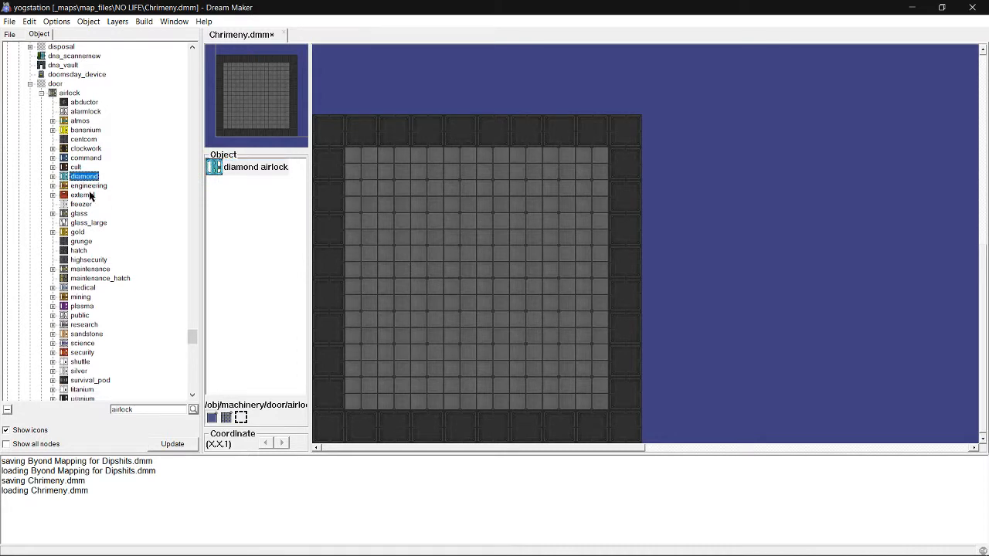
Preview the firedoor and poddoor types listed under the door branch.
scroll(111, 224, down, 5)
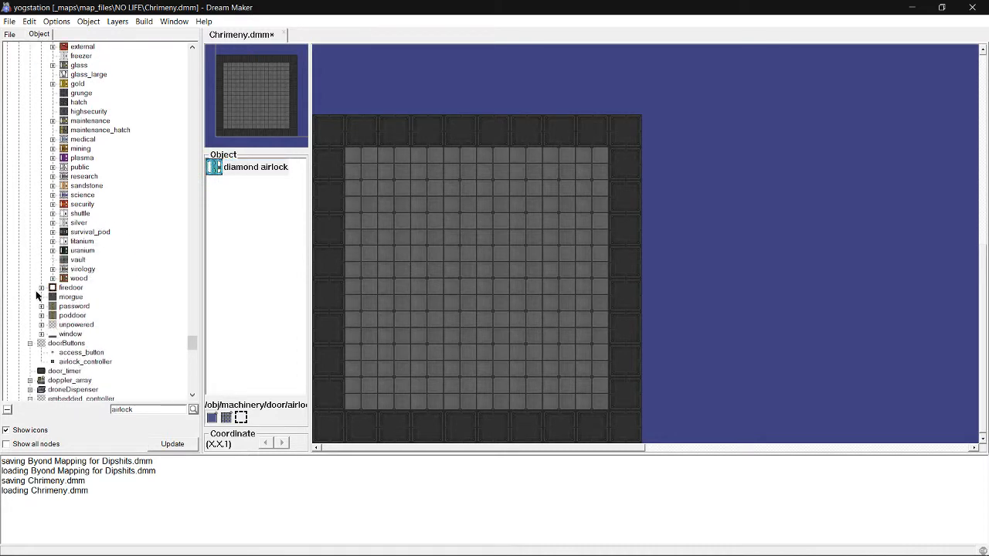
click(54, 291)
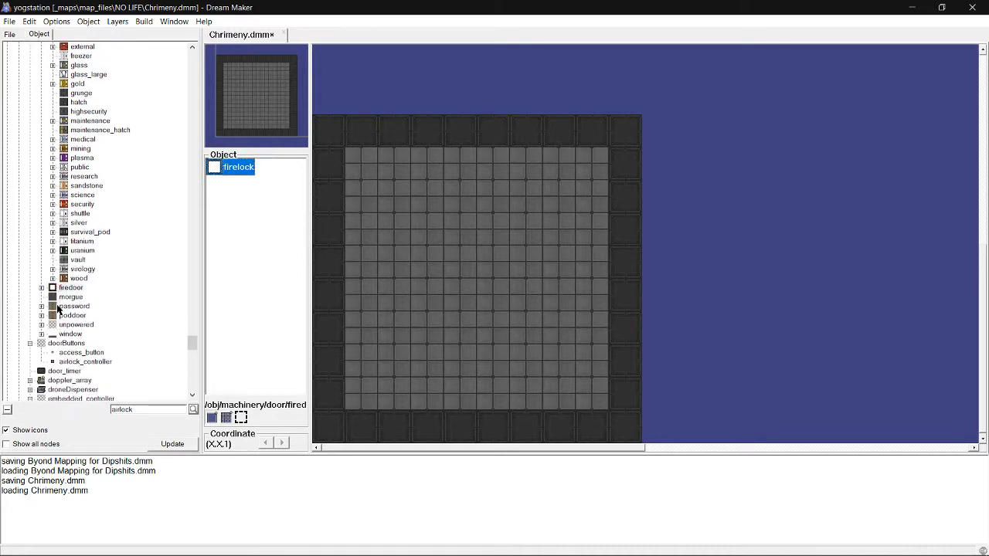
click(62, 314)
Collapse the airlock variants and place a basic airlock near the middle of the room's floor.
scroll(58, 231, up, 6)
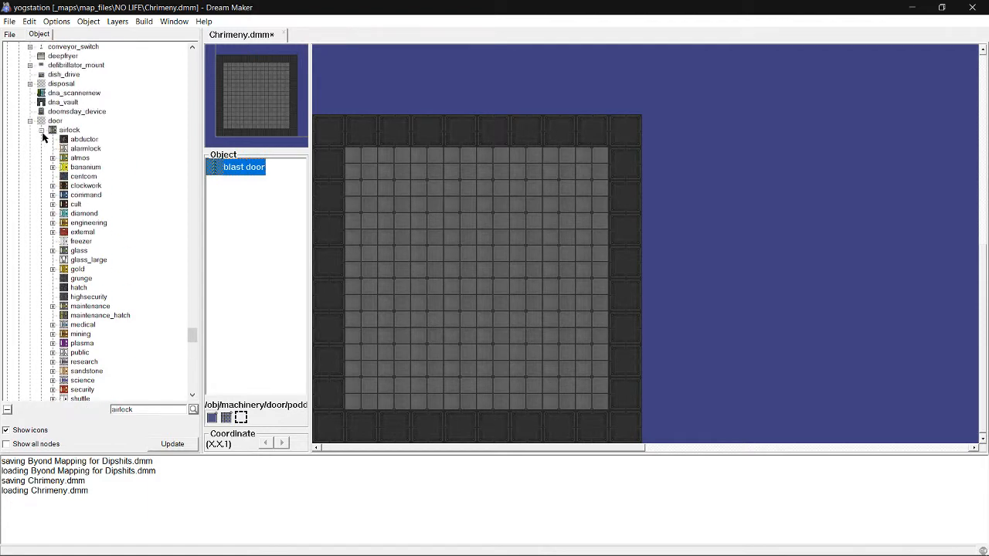
click(42, 131)
click(62, 133)
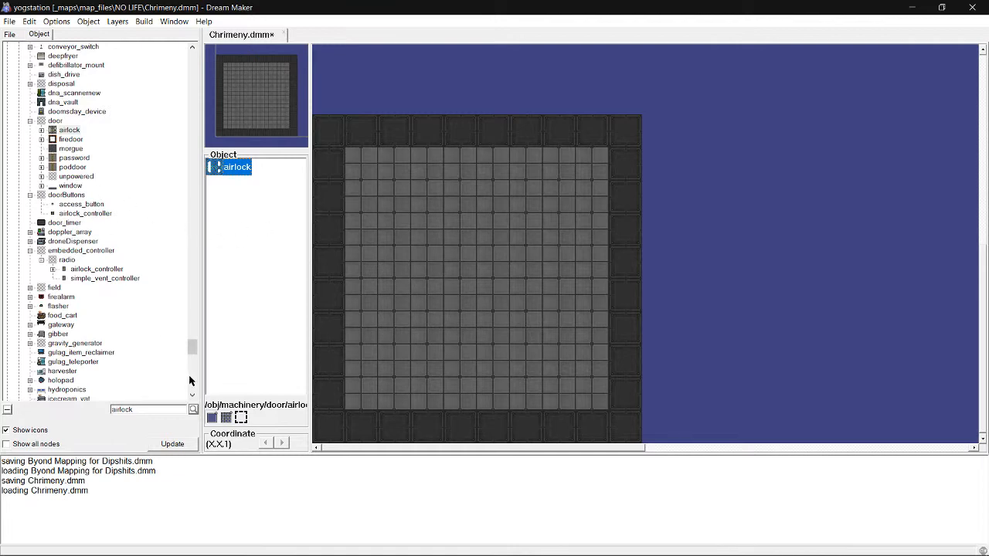
double_click(147, 407)
click(66, 132)
click(462, 262)
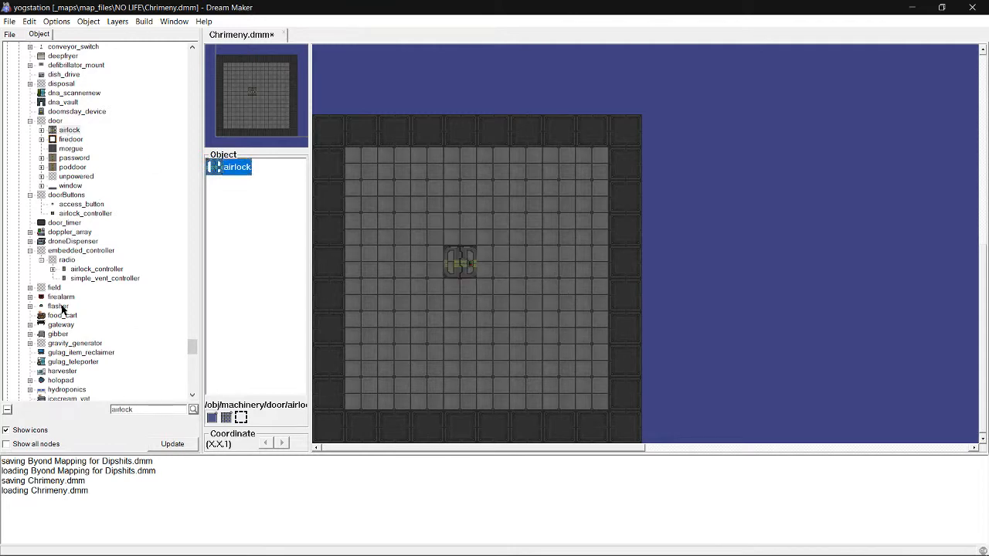
Search the object tree for "vending" and place a Vendomat against the upper wall, one tile from the room's upper-right corner.
drag(139, 408, 60, 385)
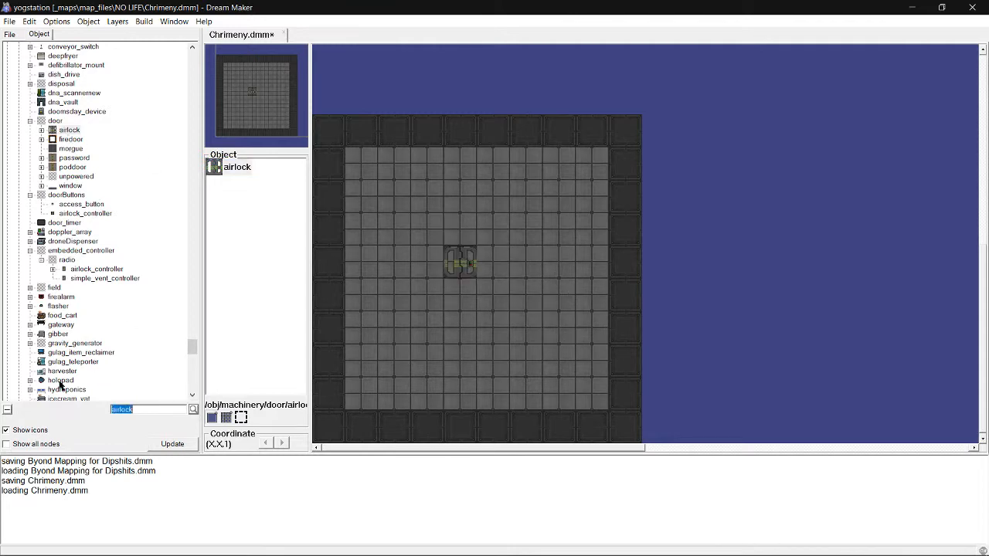
text(vending)
key(Return)
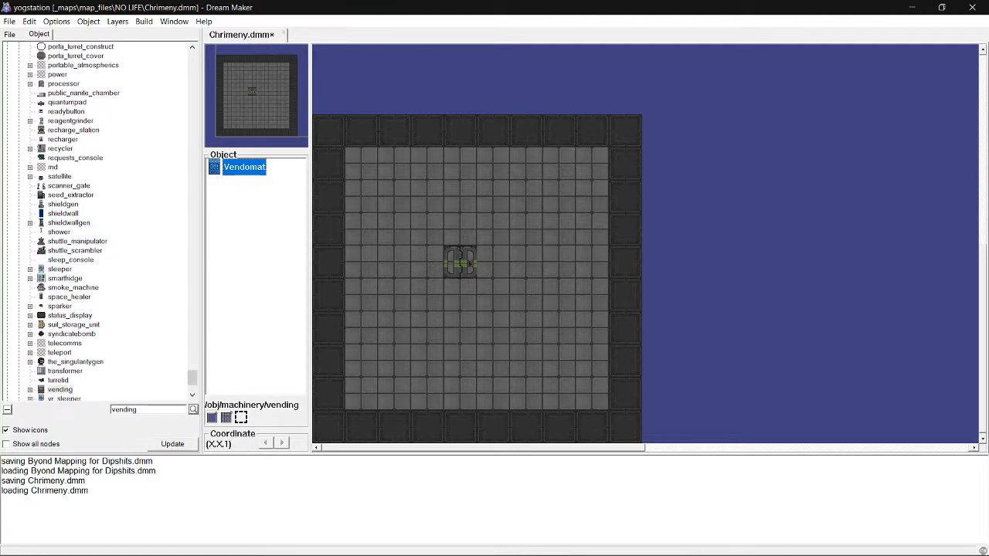
click(572, 164)
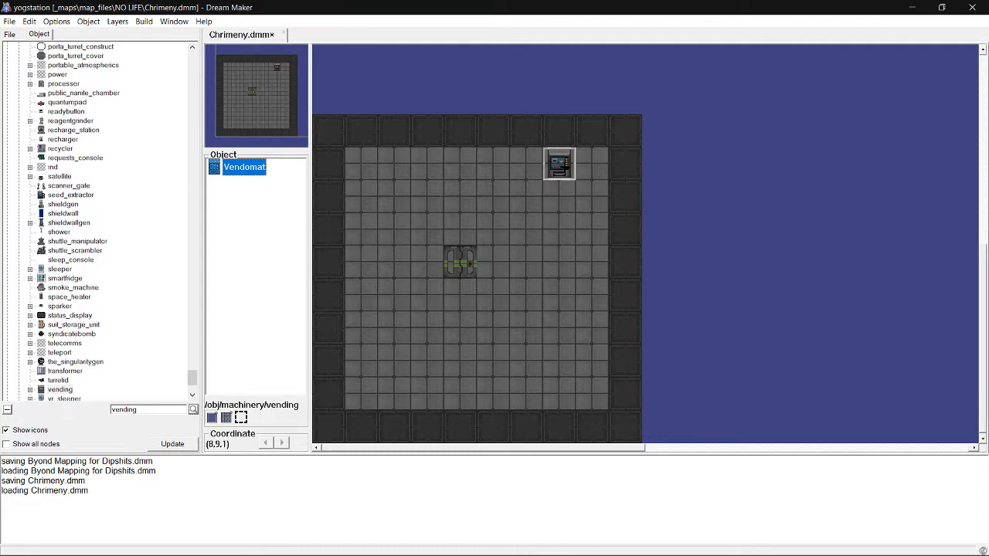
click(57, 22)
mouse_move(96, 23)
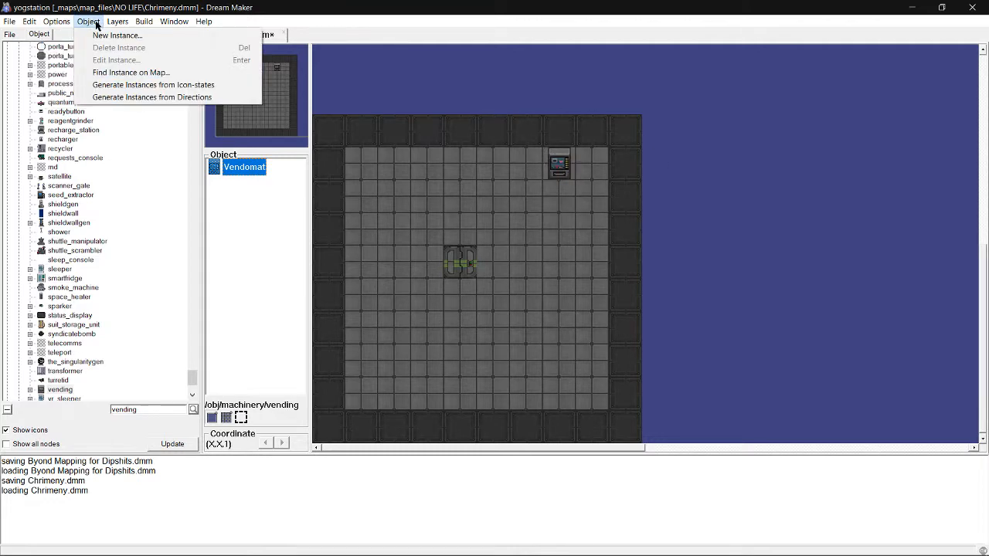
click(553, 165)
right_click(547, 169)
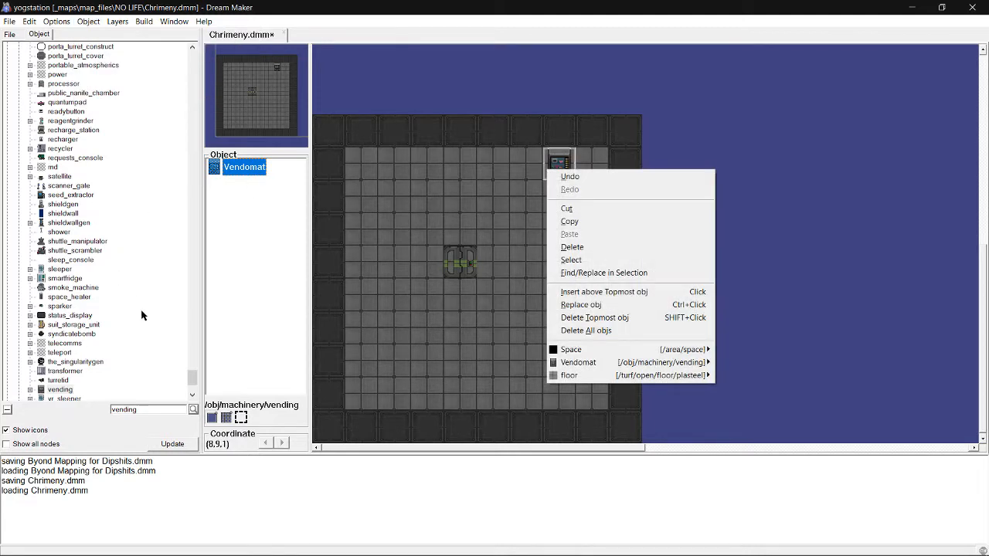
Search the object tree for "camera" and step through the matches to the camera type under mob.
double_click(133, 409)
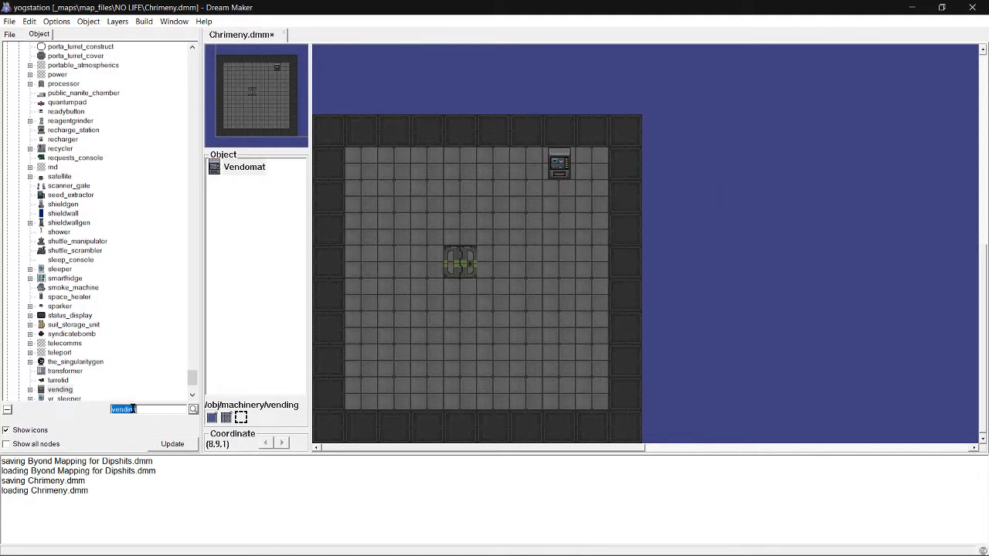
text(camera)
key(Return)
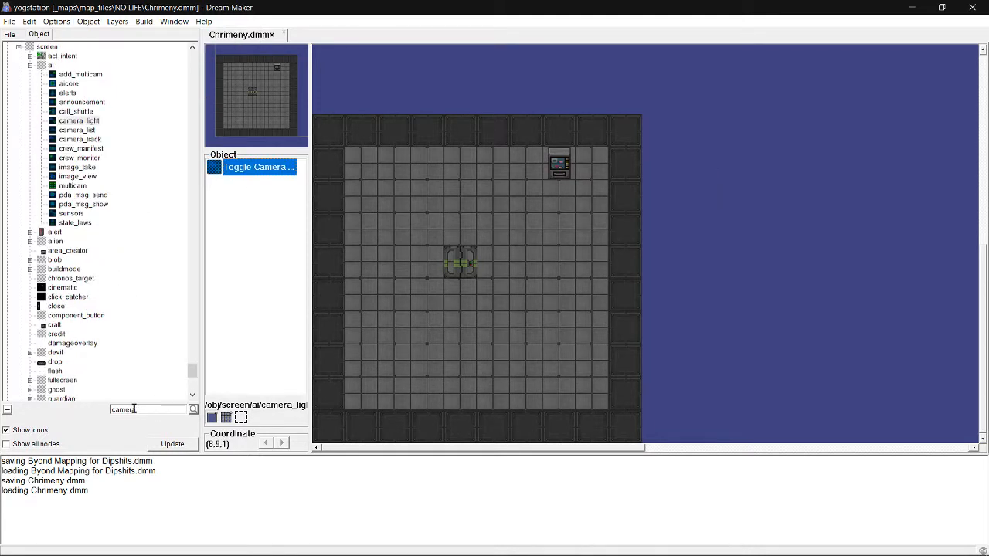
click(193, 409)
click(193, 410)
click(193, 409)
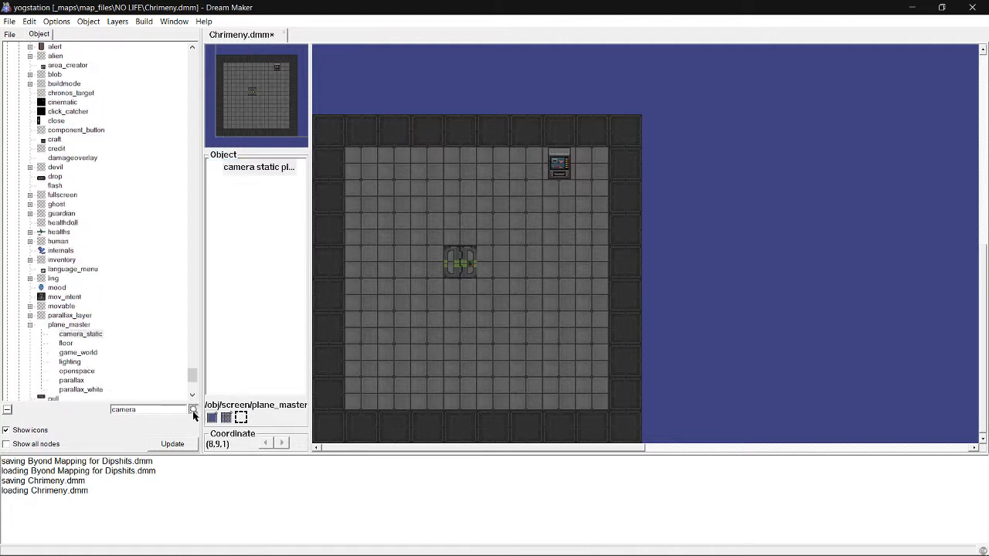
click(194, 413)
click(193, 413)
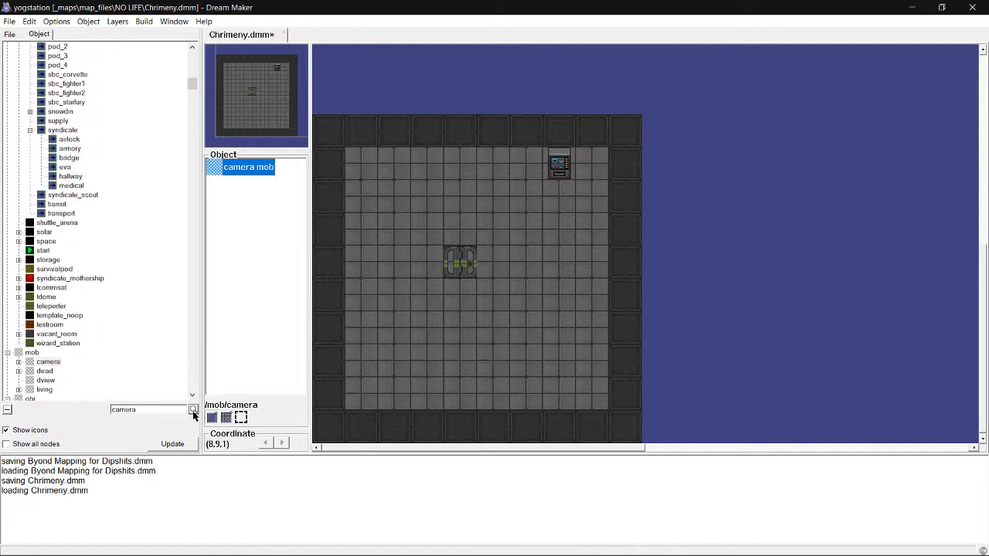
Preview the subtypes of the camera type under mob, and collapse that branch again.
click(20, 362)
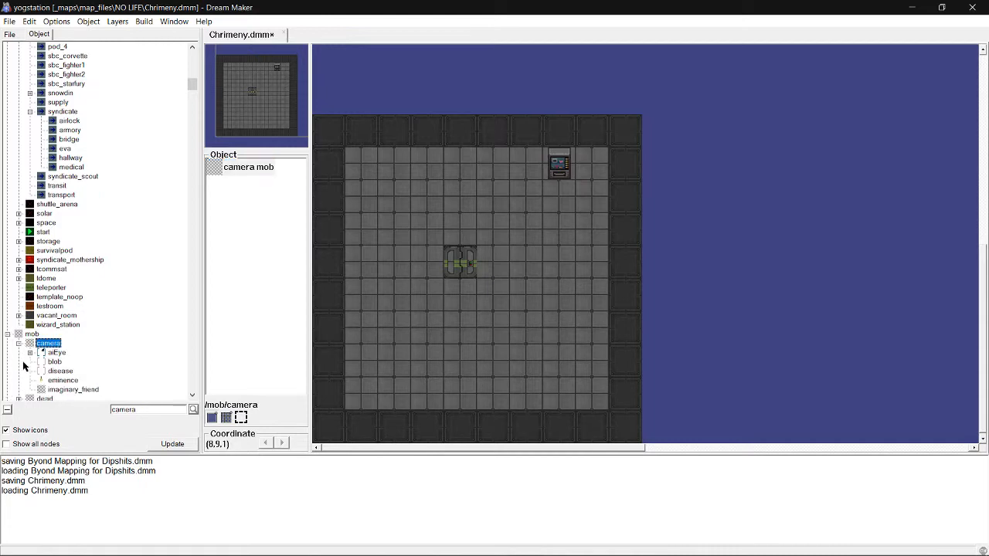
click(21, 344)
scroll(39, 352, up, 8)
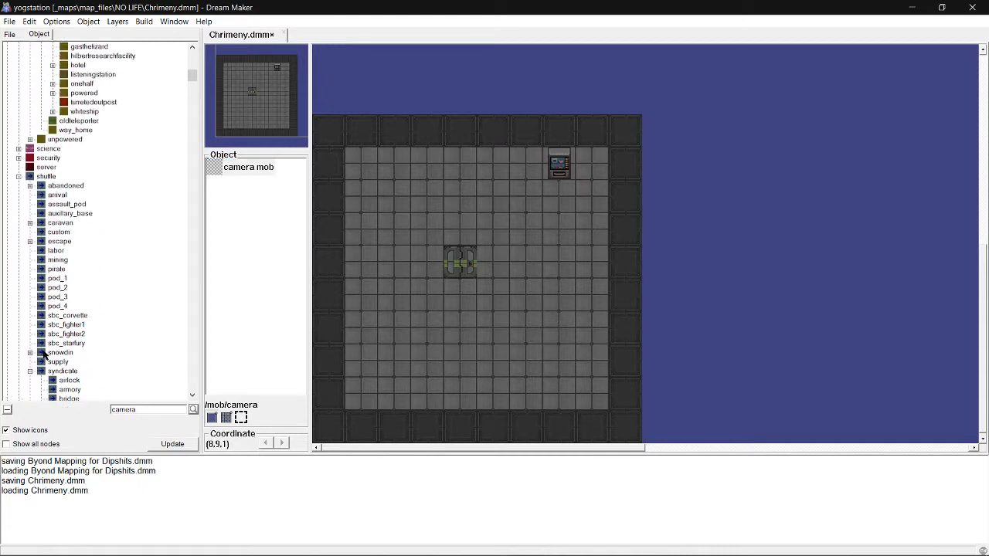
Advance through the "camera" matches to the film cartridge and try placing it on the Vendomat's tile.
click(197, 414)
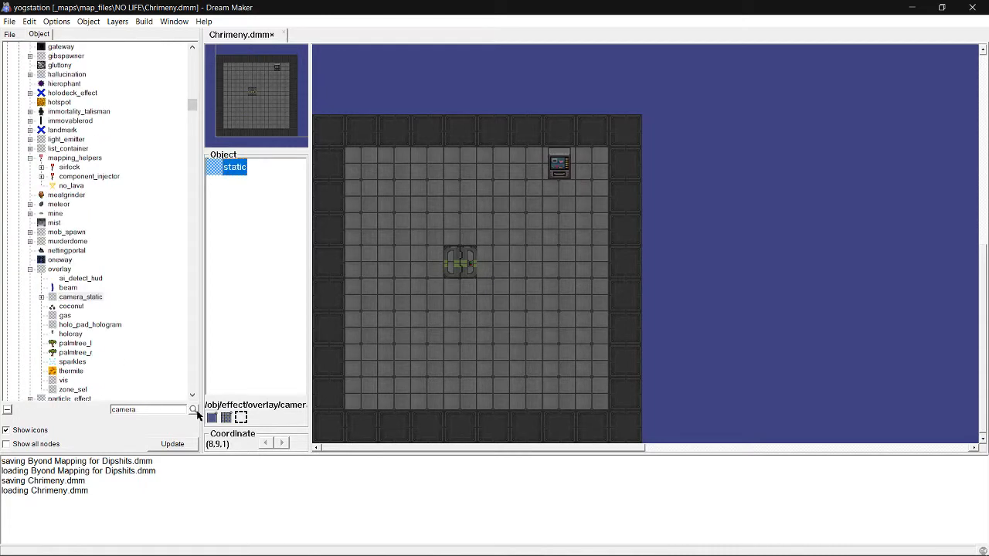
click(197, 414)
click(197, 414)
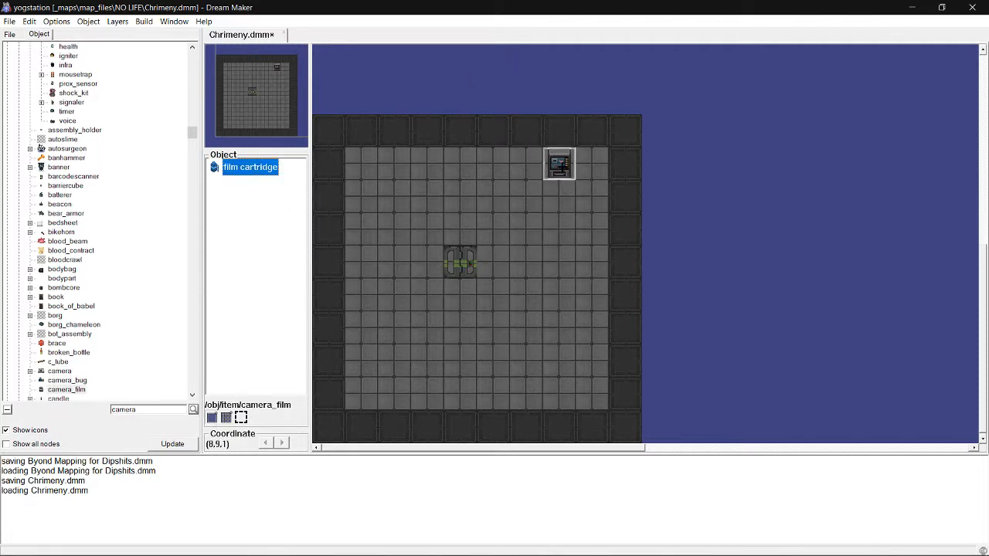
click(559, 163)
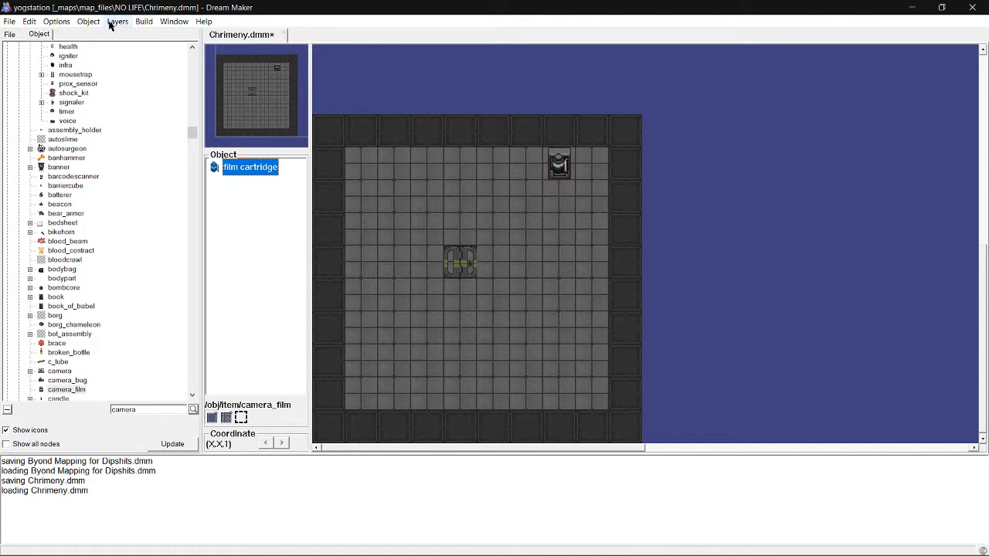
Set the map's click behavior to replace the existing instance.
click(56, 21)
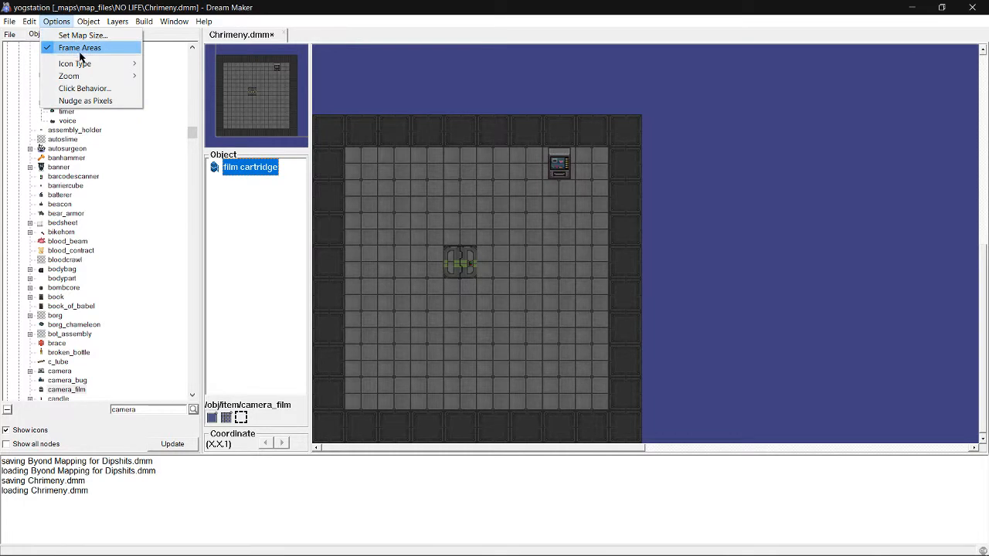
click(89, 88)
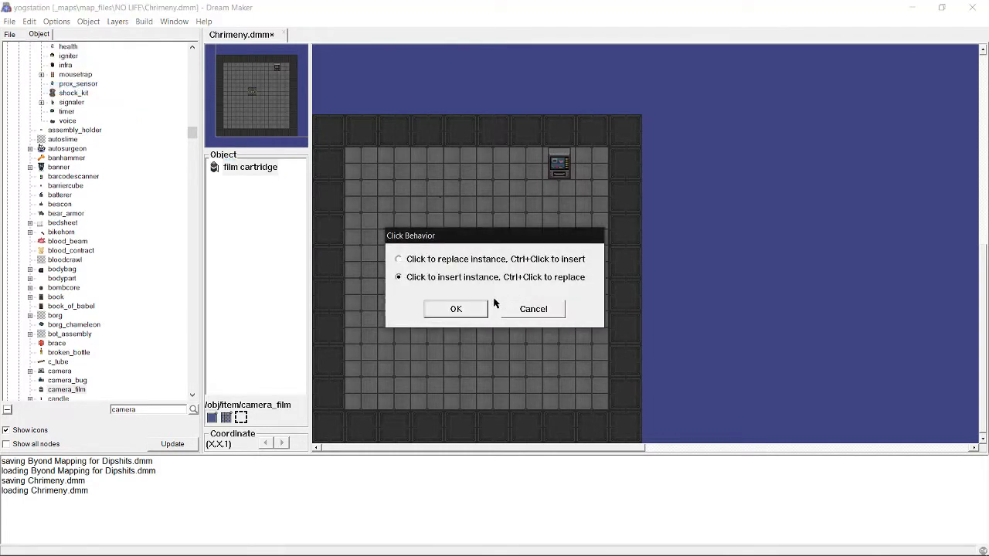
click(418, 260)
click(457, 309)
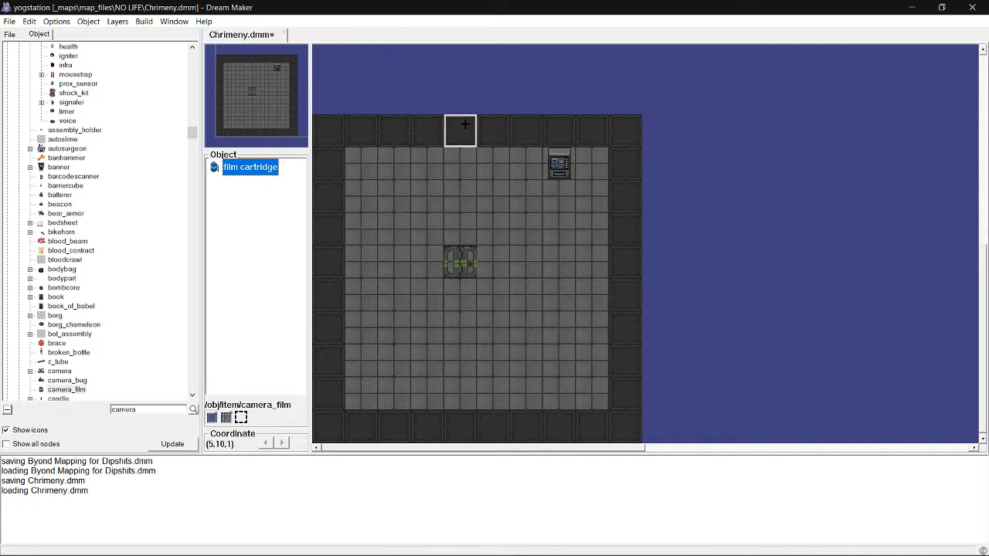
Recheck the click behavior options and set them back to insert an instance.
click(58, 22)
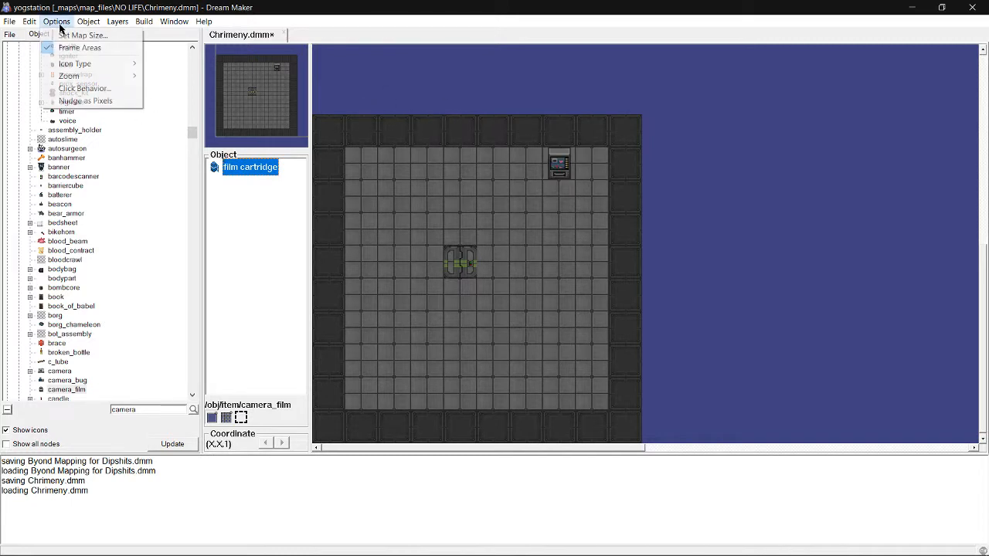
mouse_move(93, 70)
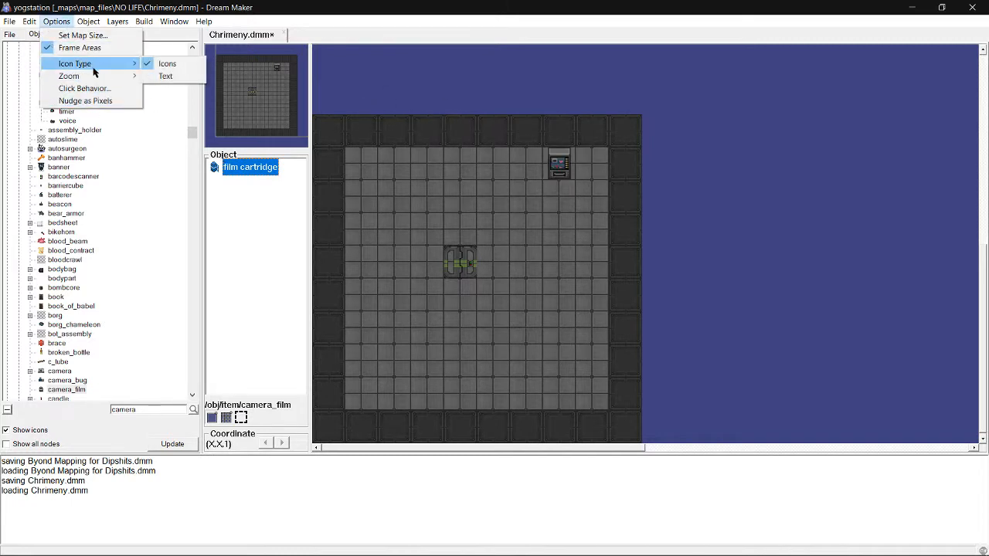
click(85, 88)
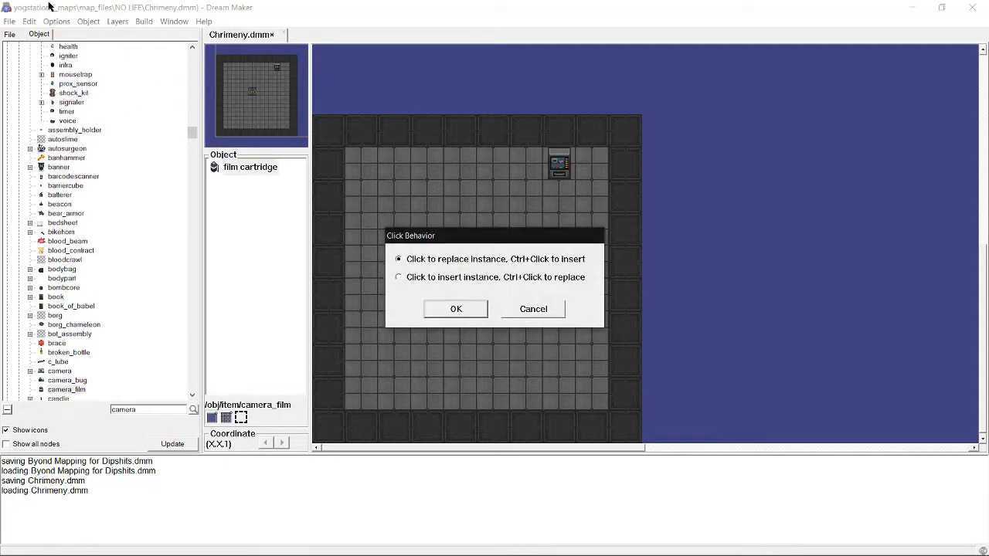
click(534, 310)
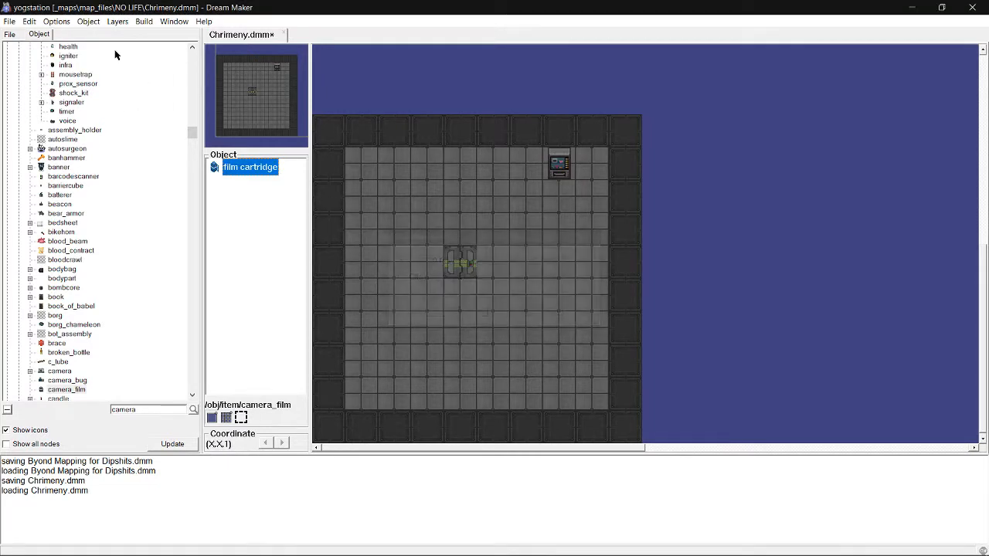
click(56, 21)
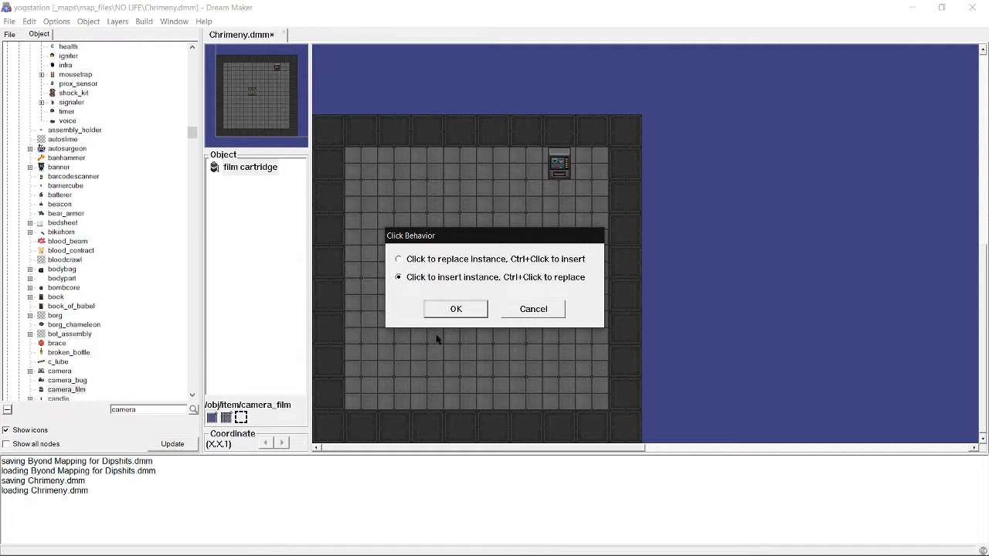
click(456, 310)
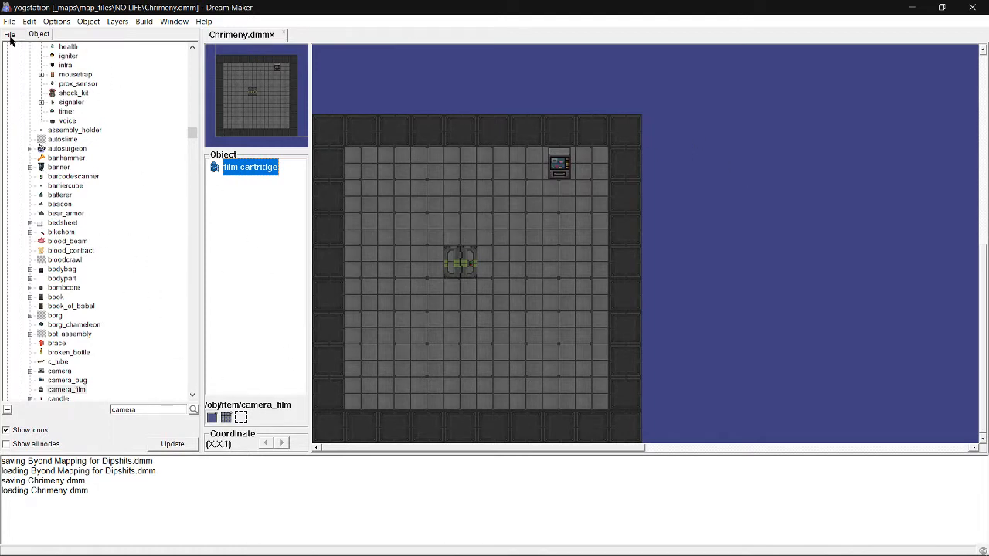
Search the object tree for "golem" and step through the matches to the golem_ship area under ruin/powered.
scroll(109, 224, up, 8)
scroll(166, 155, up, 10)
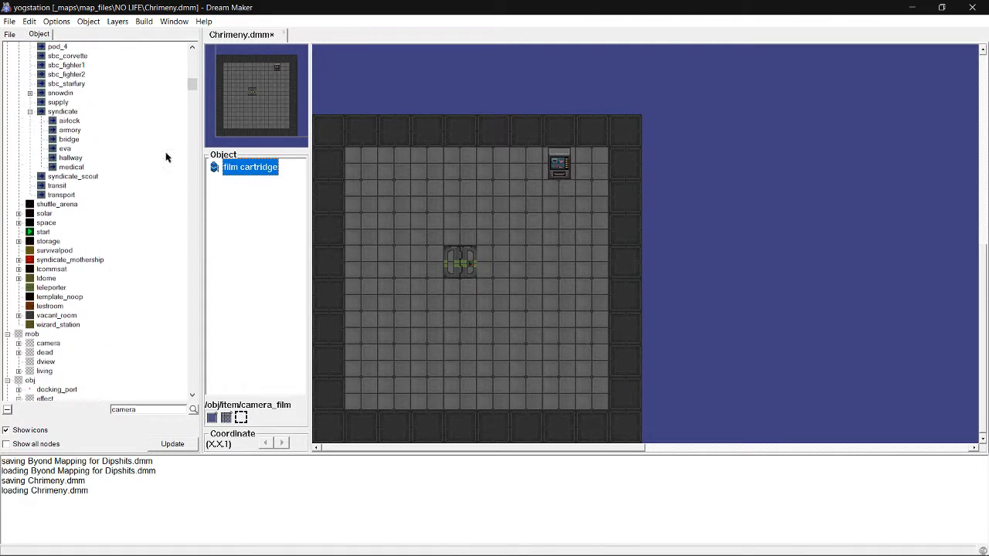
drag(138, 410, 65, 389)
text(g)
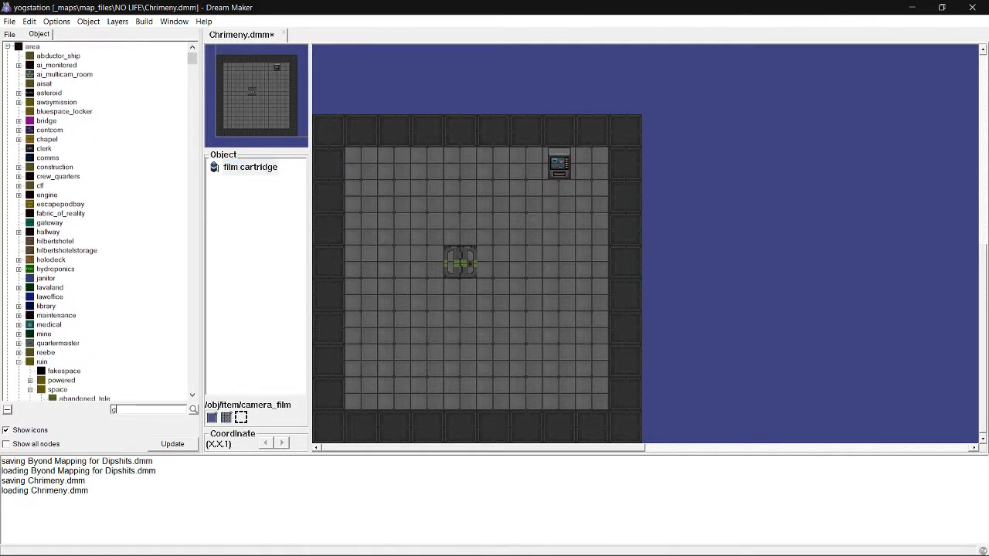
text(olem)
key(Return)
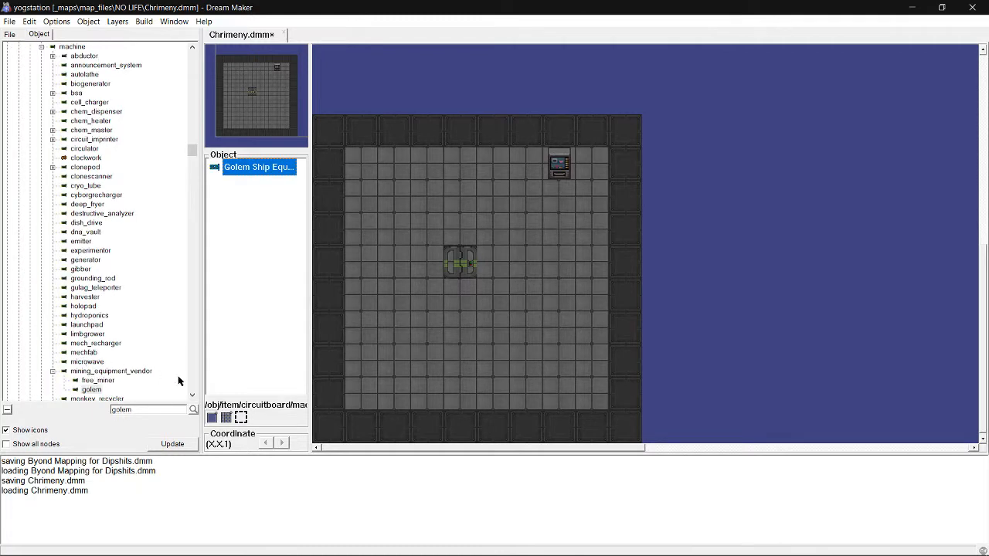
click(194, 409)
click(194, 409)
click(194, 409)
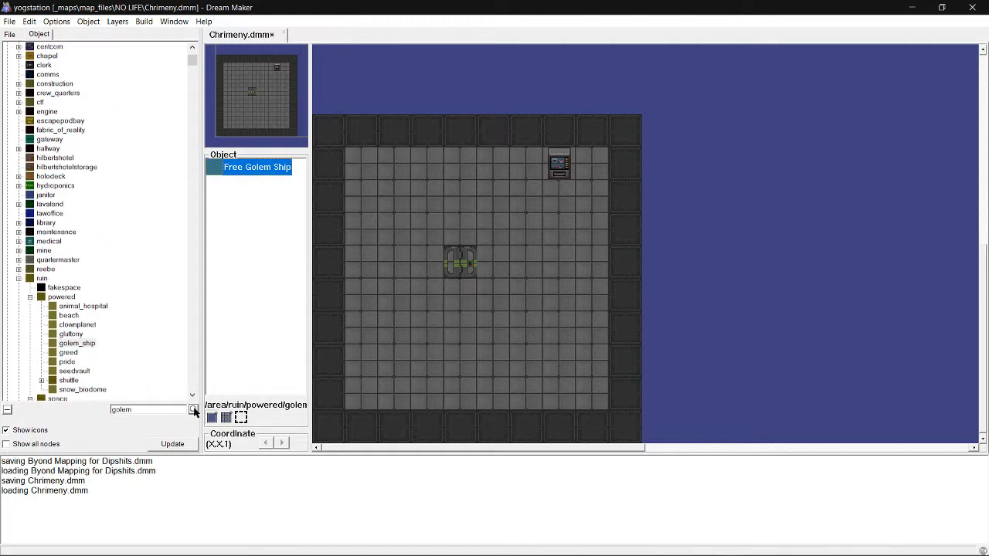
Cycle through the remaining "golem" matches, such as spells, vendors and design disks, until returning to the Free Golem Ship area.
click(193, 410)
click(194, 410)
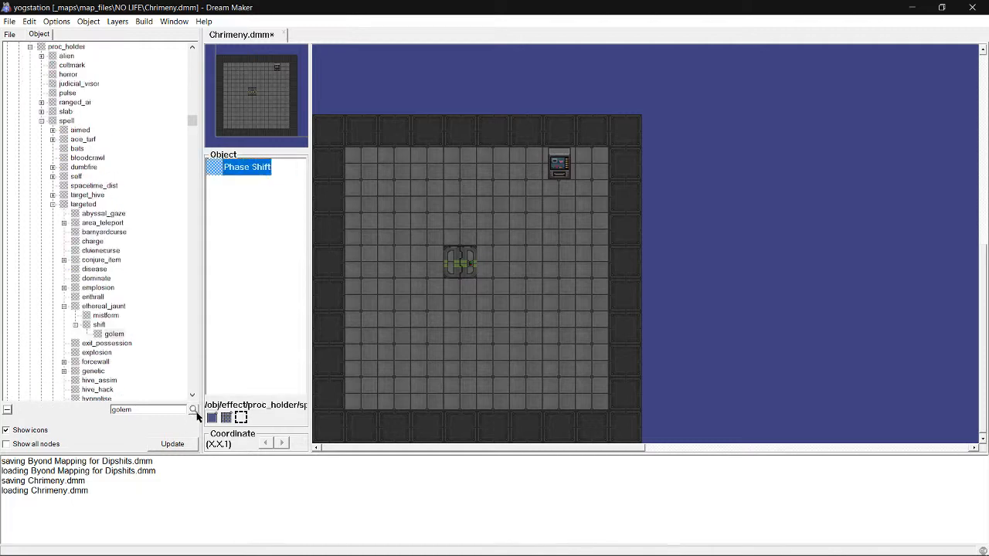
click(194, 410)
click(194, 410)
click(194, 410)
click(194, 411)
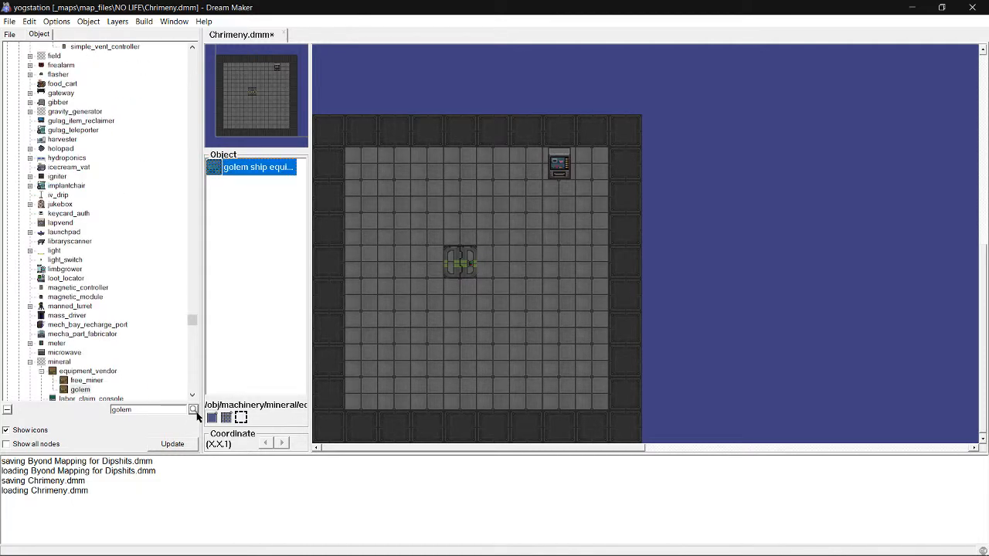
click(194, 410)
click(194, 410)
click(194, 410)
click(193, 410)
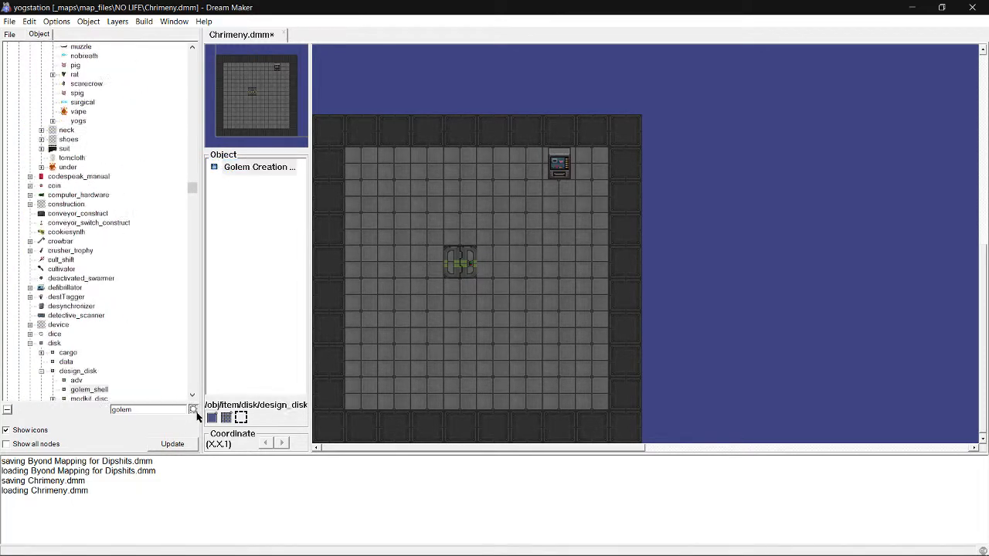
click(194, 410)
click(194, 410)
click(194, 410)
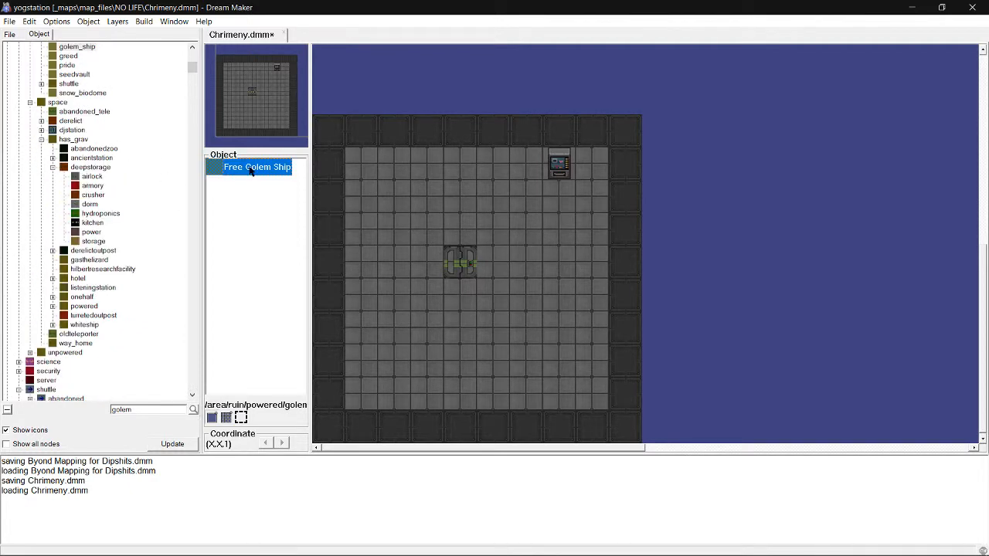
Paint the Free Golem Ship area along the room's upper wall and extend it over the whole room, walls included.
scroll(77, 167, up, 15)
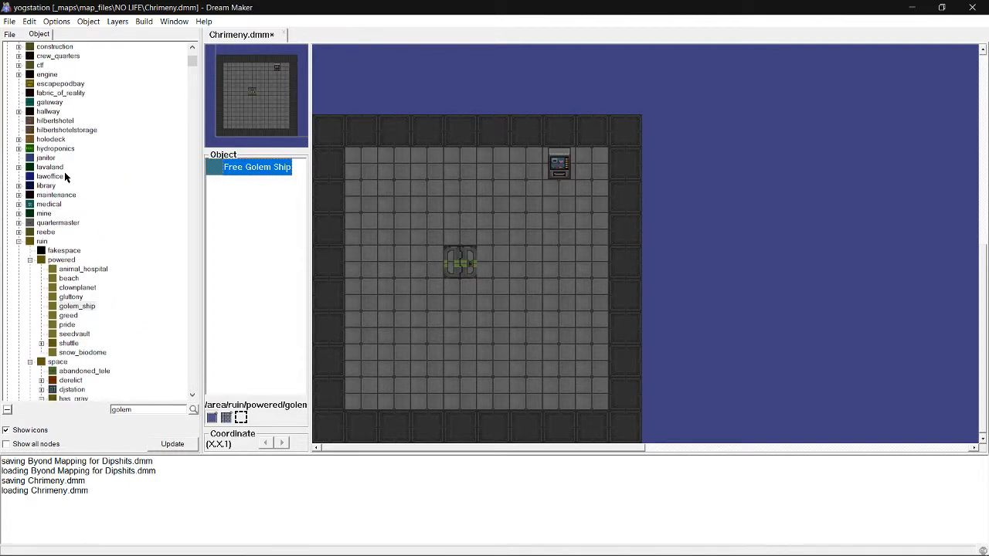
scroll(104, 188, down, 12)
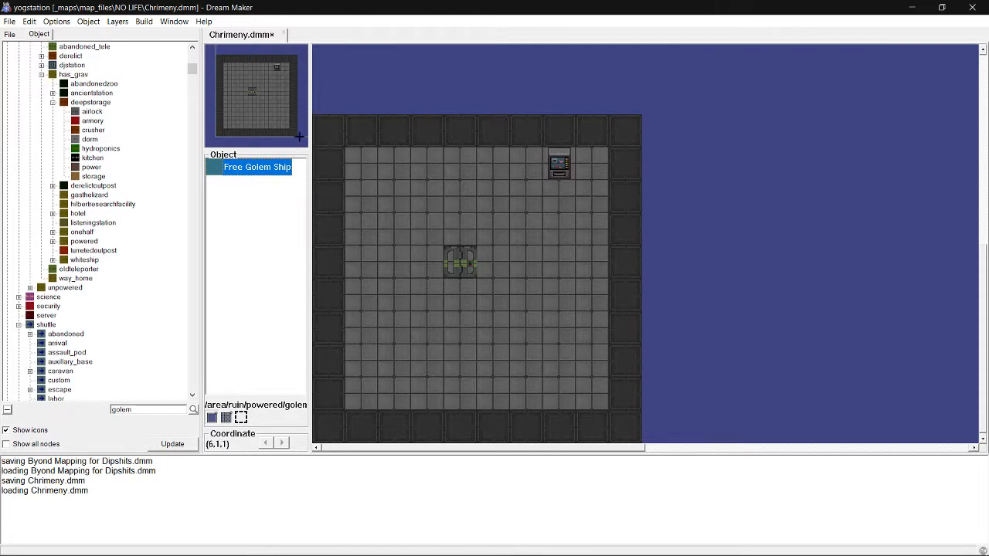
mouse_move(326, 129)
mouse_down()
mouse_move(415, 217)
mouse_move(360, 162)
mouse_move(402, 135)
mouse_move(638, 139)
mouse_up()
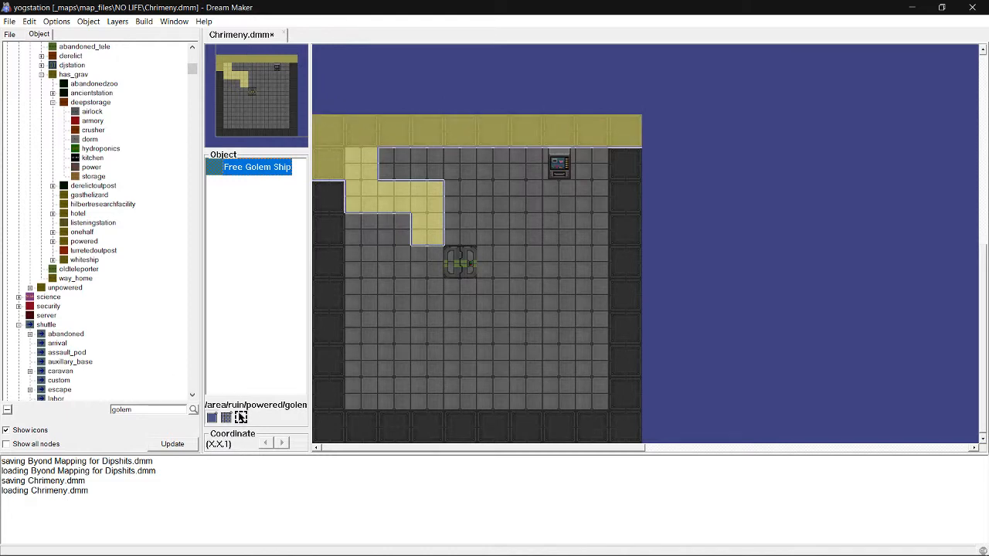
click(240, 417)
drag(340, 128, 630, 363)
drag(705, 424, 621, 424)
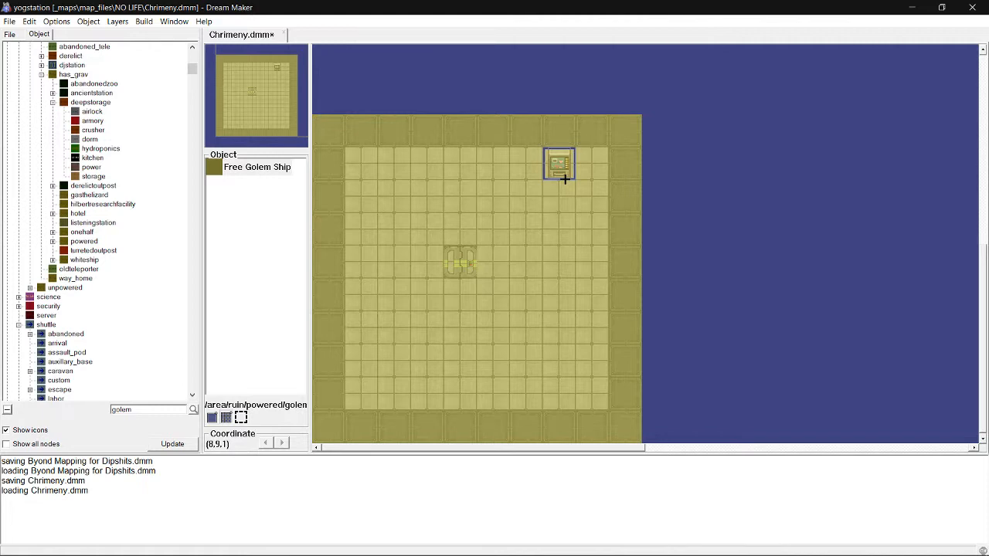
Turn on Only Show Selectable Layers and hide the Turf layer.
click(89, 21)
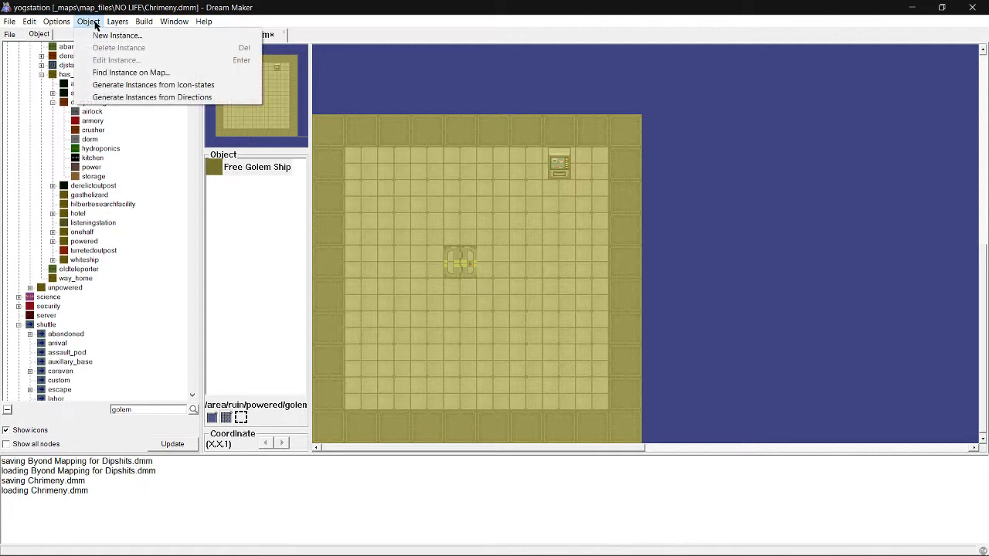
mouse_move(118, 23)
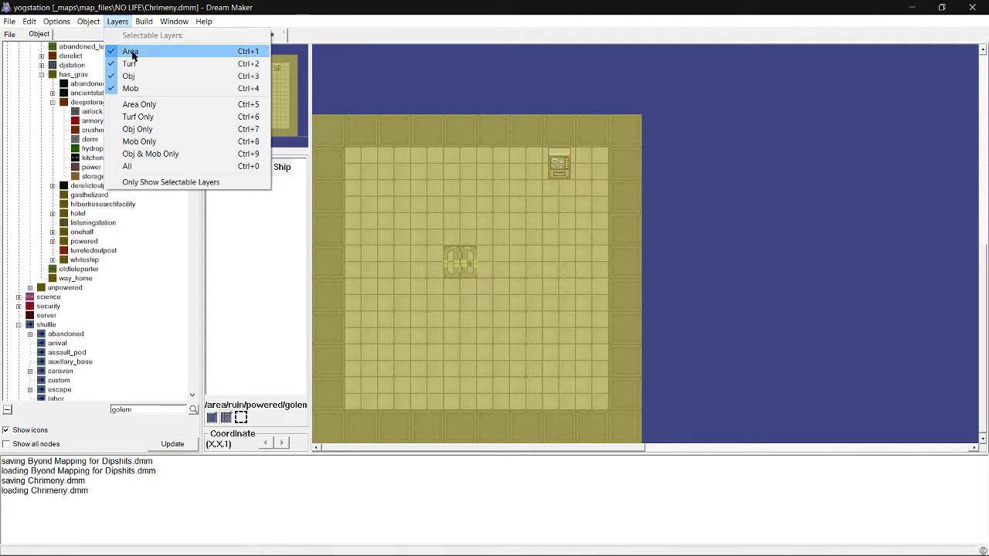
click(165, 182)
click(118, 21)
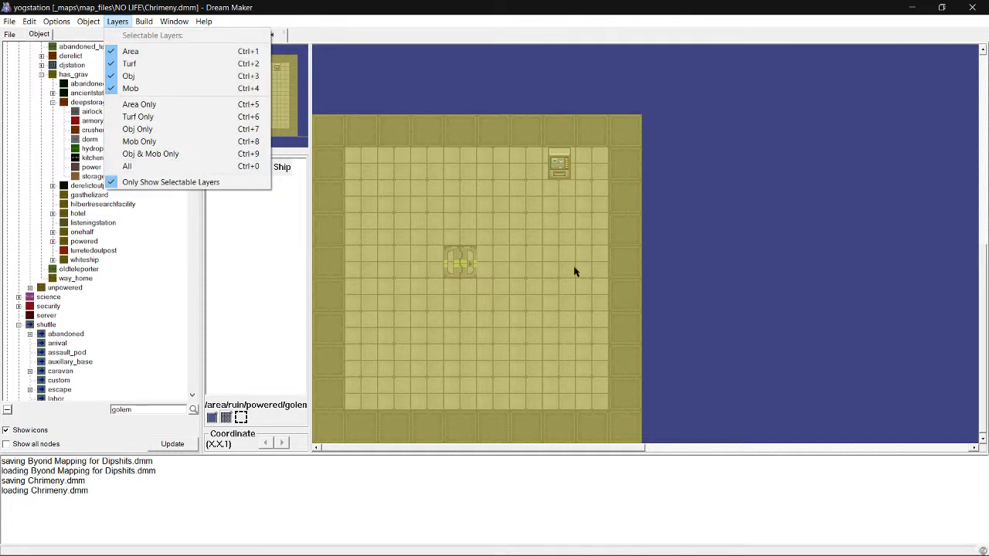
click(172, 66)
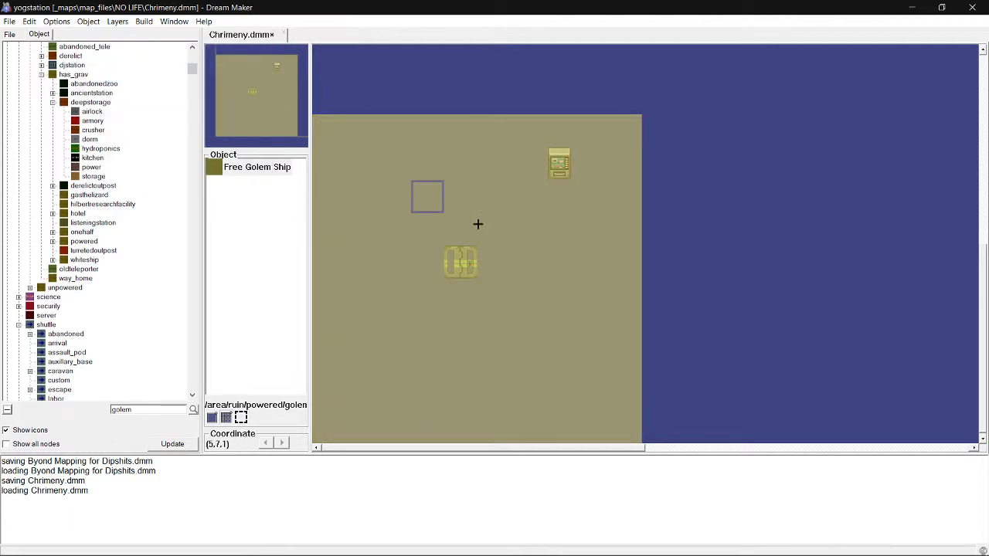
Show the Turf layer again and hide the Area layer.
click(88, 21)
mouse_move(118, 22)
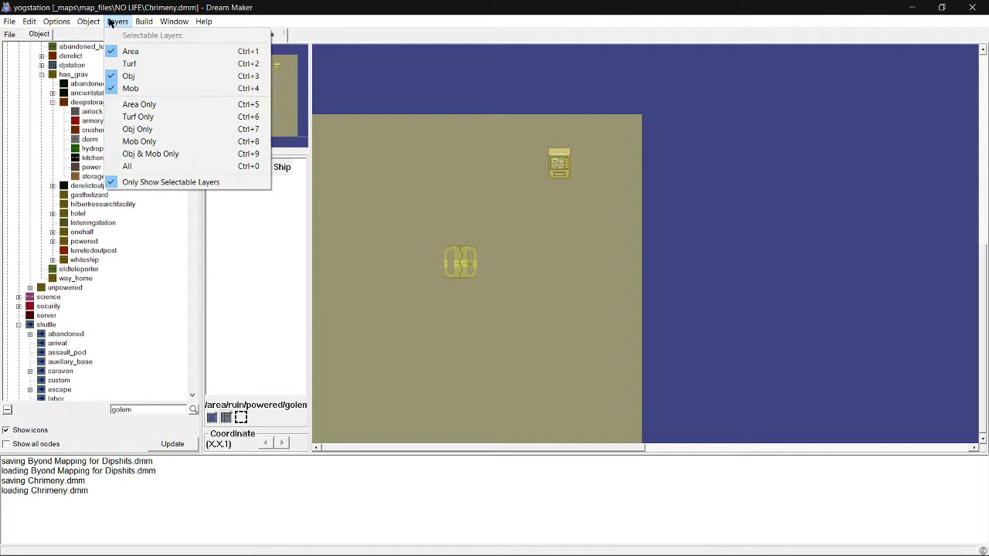
click(130, 63)
click(117, 22)
click(132, 51)
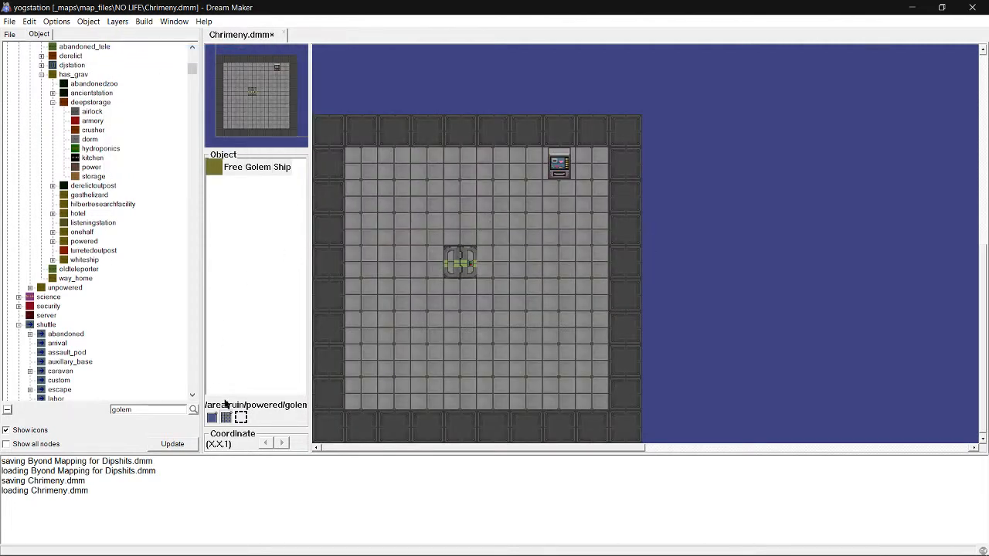
Select a block of floor tiles 4 wide by 3 high above the airlock, and show the Area layer again.
drag(408, 177, 482, 214)
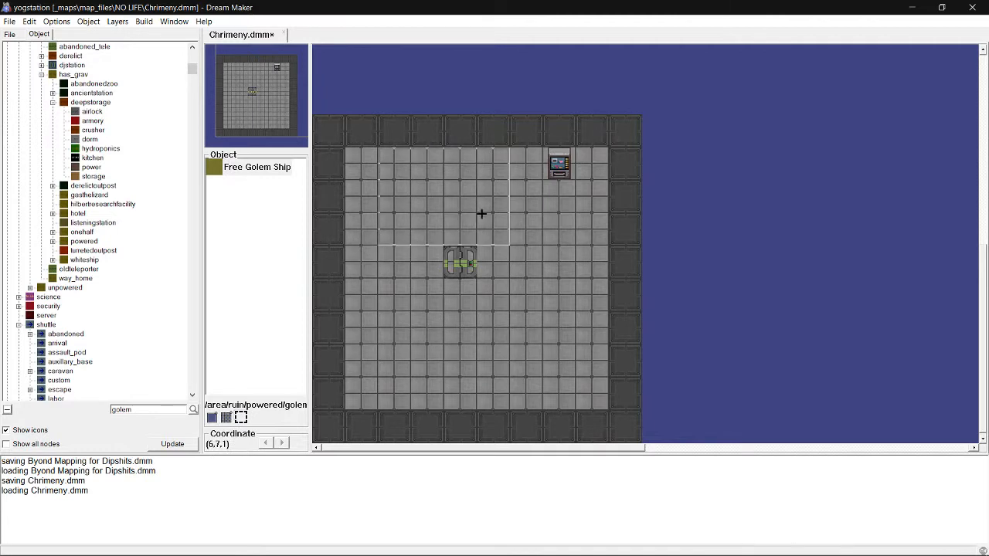
click(117, 21)
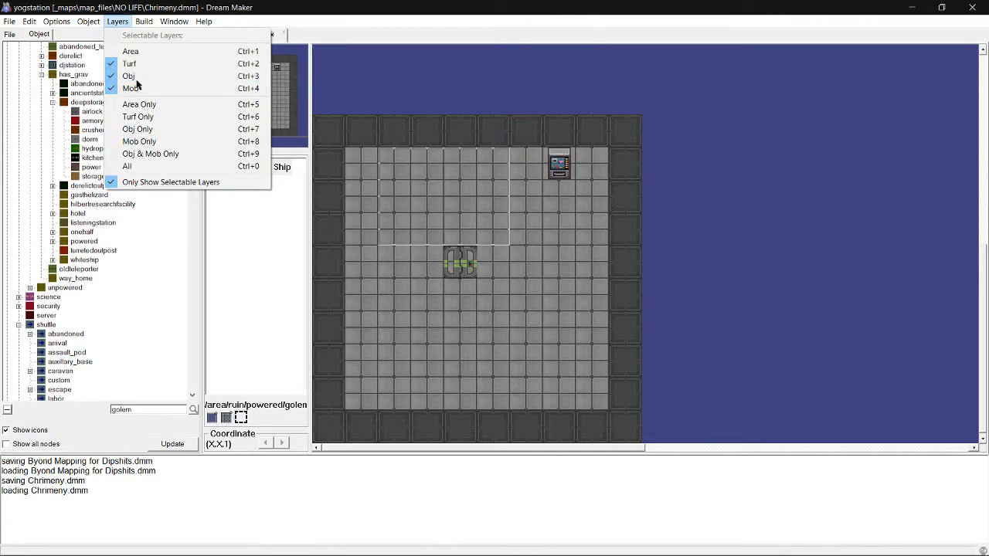
click(141, 51)
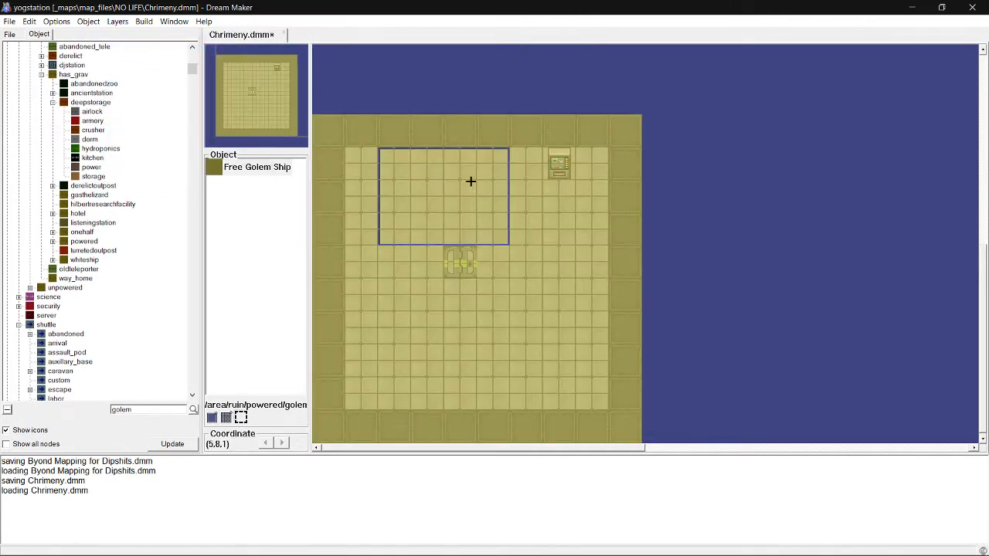
Delete the selected block of floor tiles above the airlock, and undo the deletion.
key(Delete)
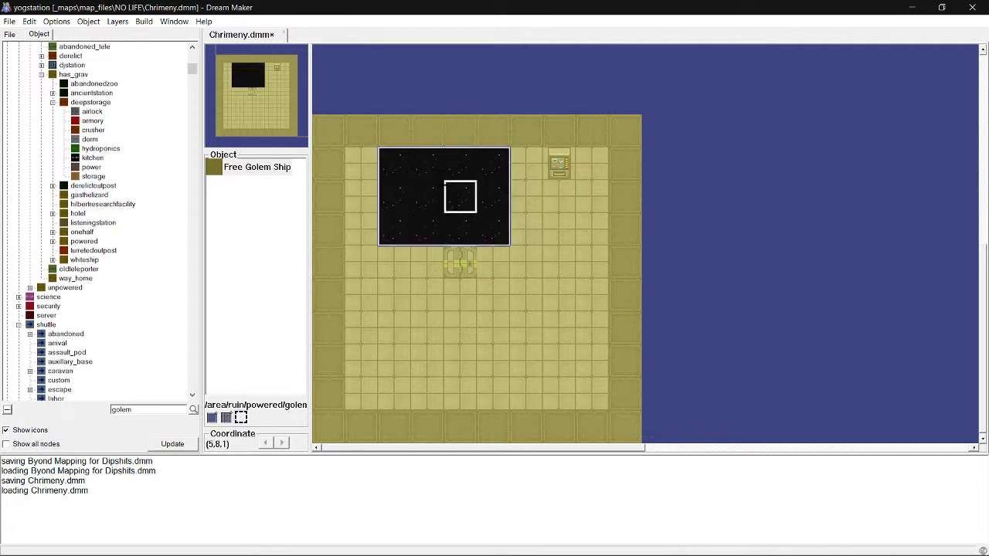
key(ctrl+z)
Hide the Area layer and delete a block of floor tiles 4 wide by 3 high directly above the airlock.
click(144, 21)
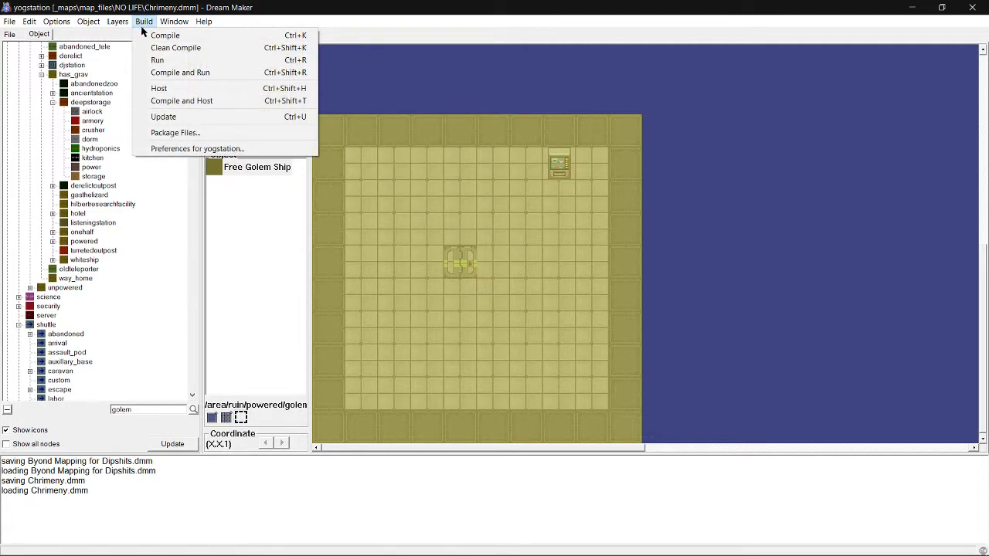
mouse_move(166, 27)
mouse_move(117, 22)
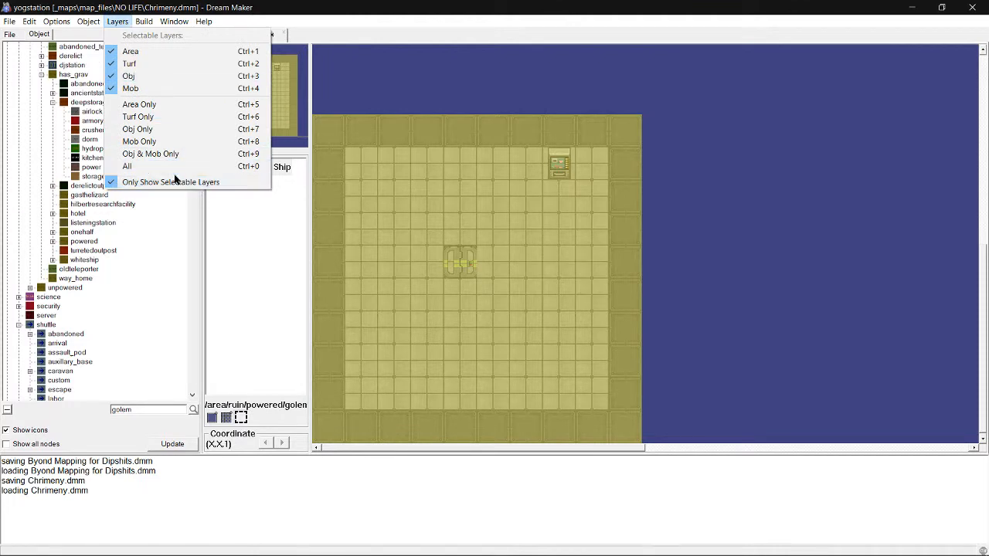
click(130, 51)
drag(423, 159, 516, 239)
Show all layers including Area again, and undo the deletion of the floor tiles.
click(117, 22)
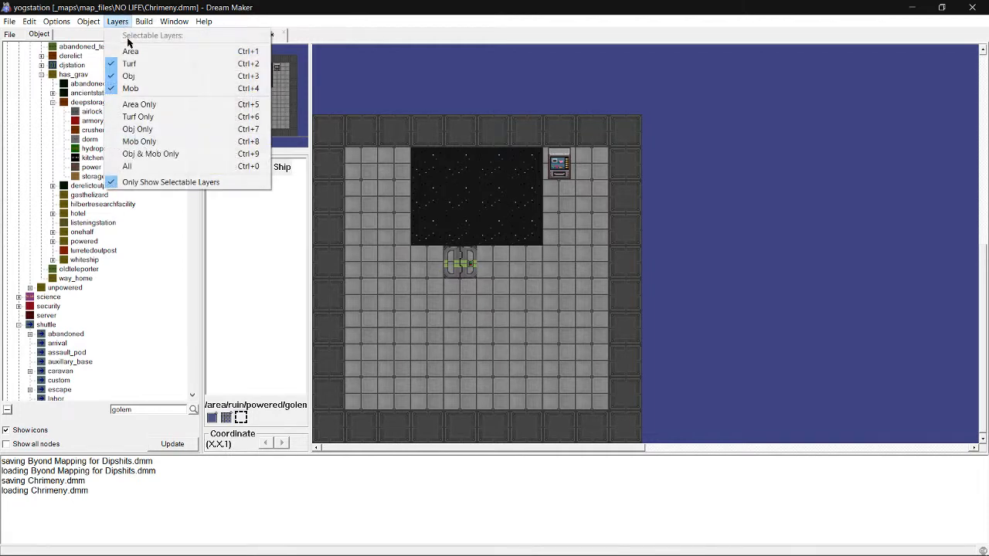
click(152, 185)
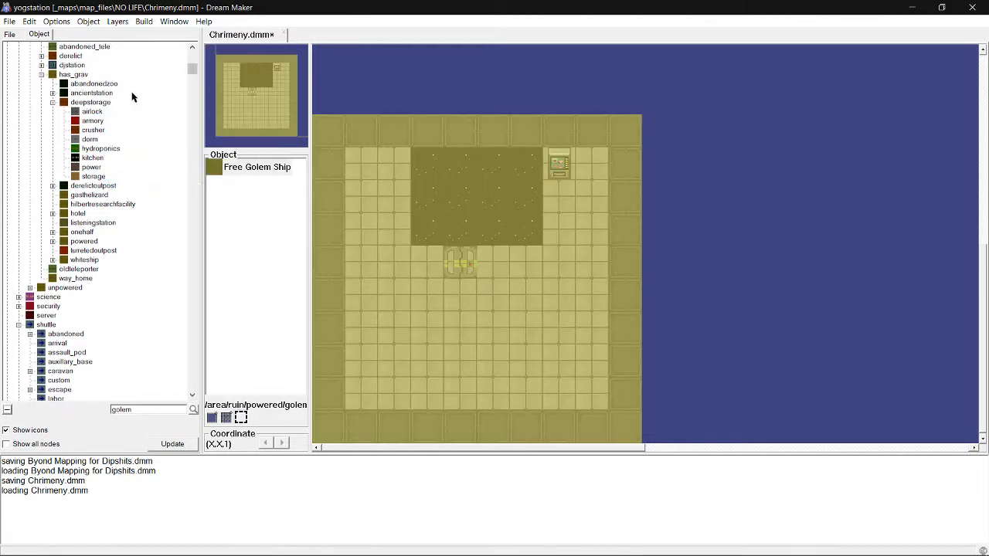
key(ctrl+z)
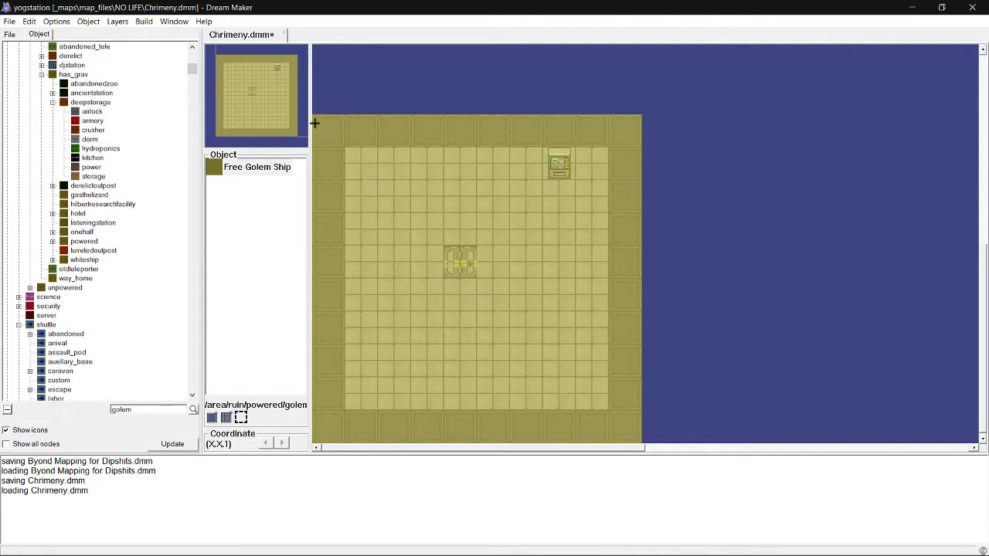
List the contents of the airlock's tile, and browse the object tree past the mob types down to the item types.
right_click(468, 260)
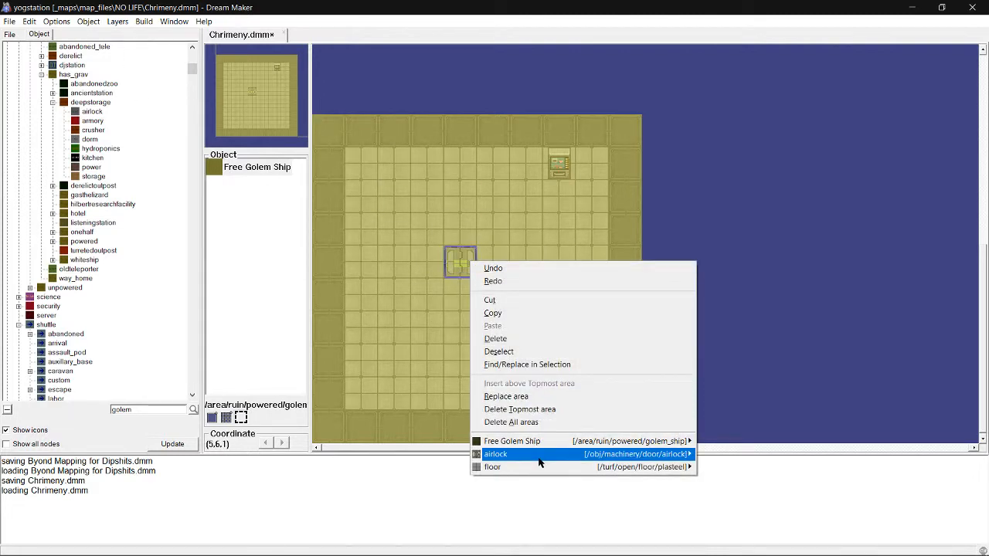
click(496, 161)
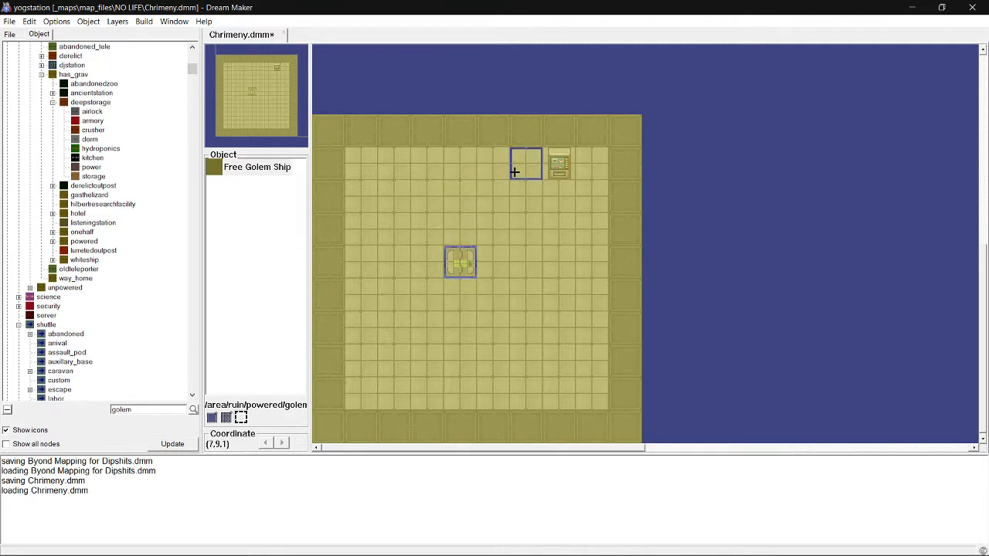
scroll(116, 309, down, 15)
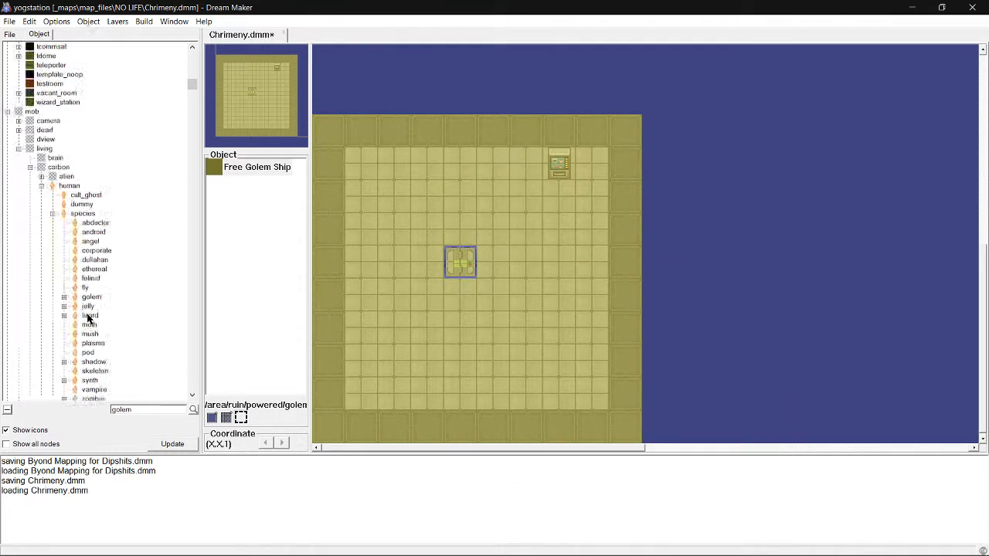
scroll(81, 160, down, 20)
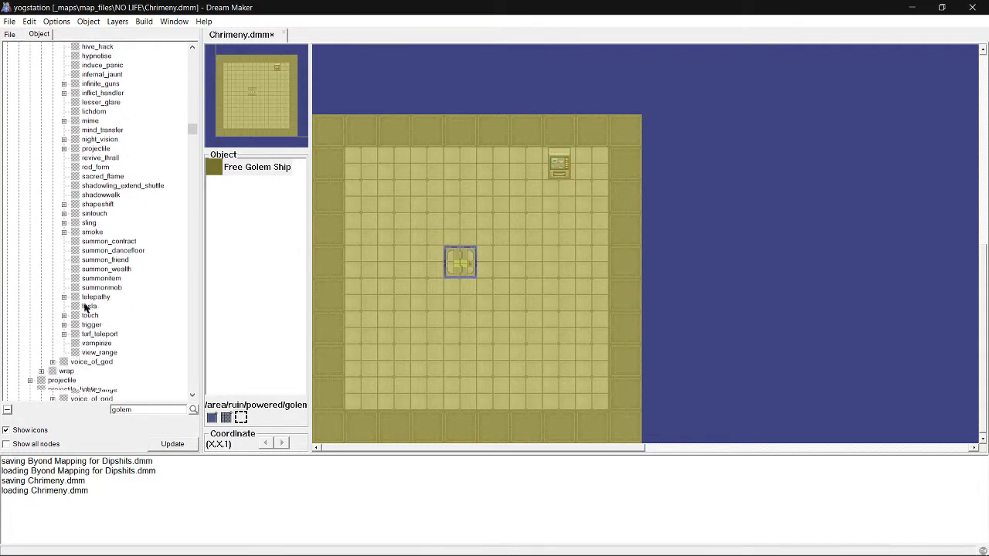
scroll(85, 309, down, 9)
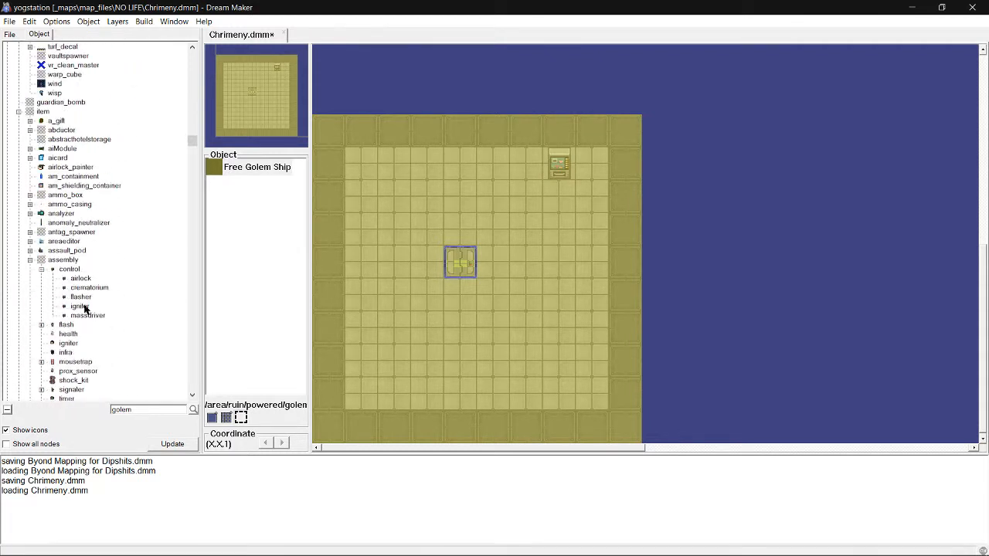
Switch from the map editor to File Explorer and bring up the Yogstation-TG-master folder.
click(912, 7)
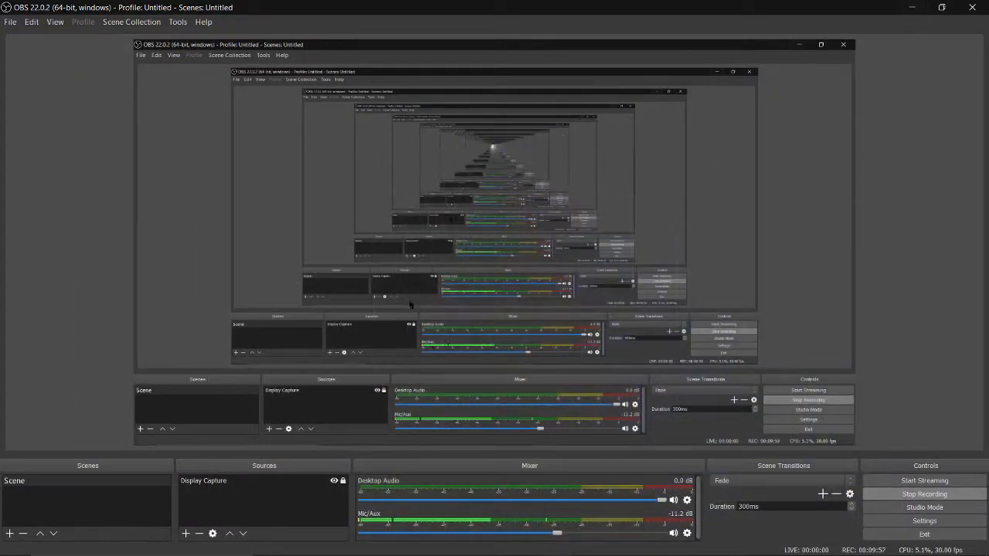
key(alt+Tab)
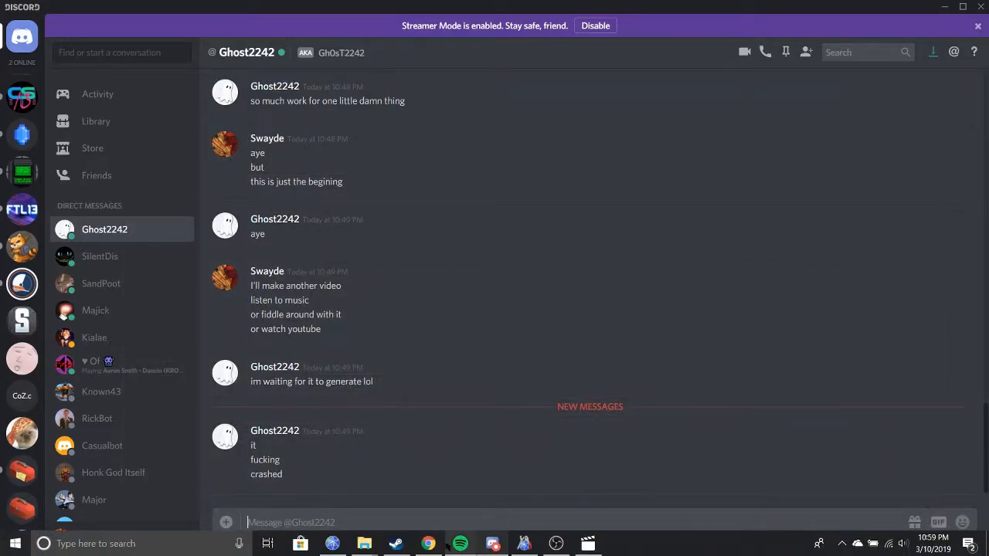
mouse_move(364, 543)
click(574, 504)
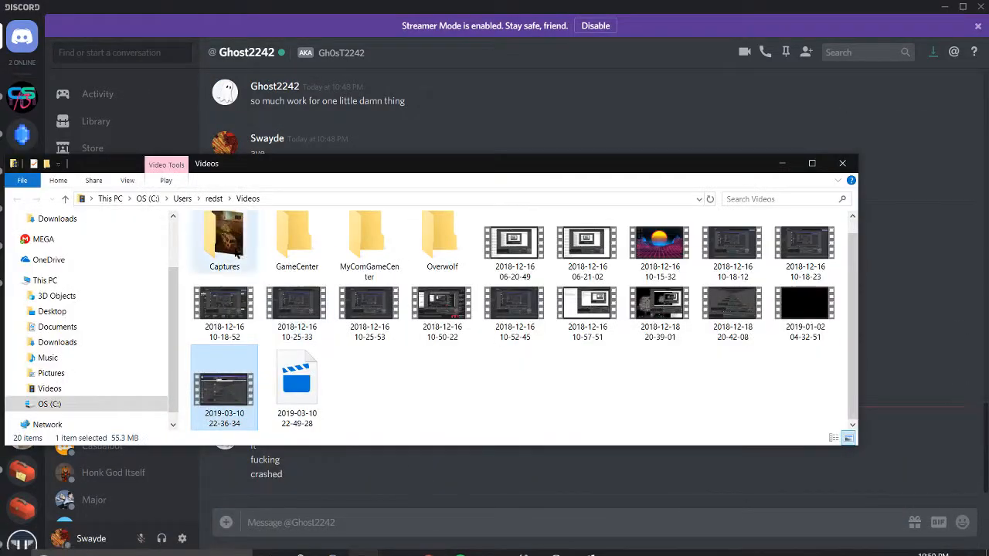
click(364, 544)
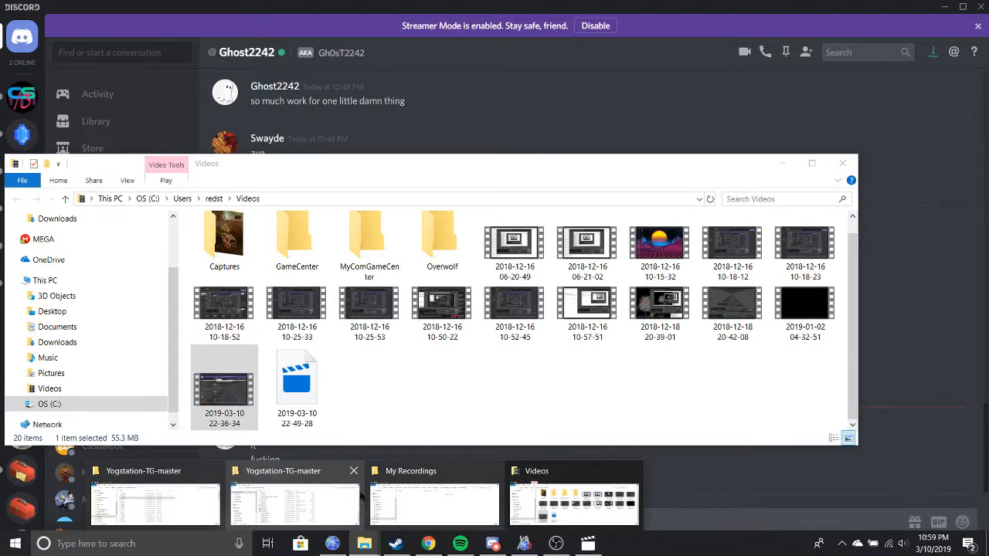
click(297, 501)
scroll(260, 304, up, 10)
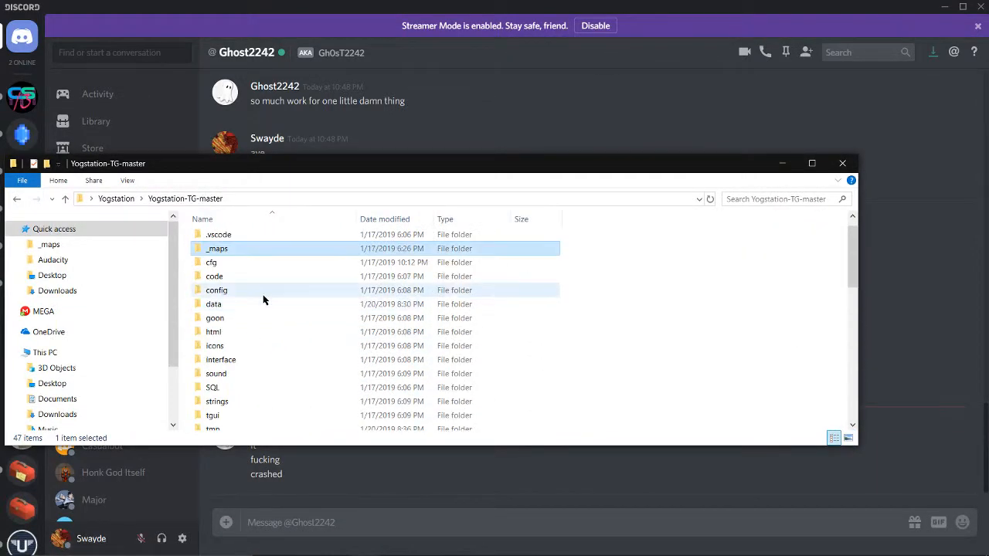
Search the Yogstation-TG-master folder for "objec".
click(765, 199)
text(obj)
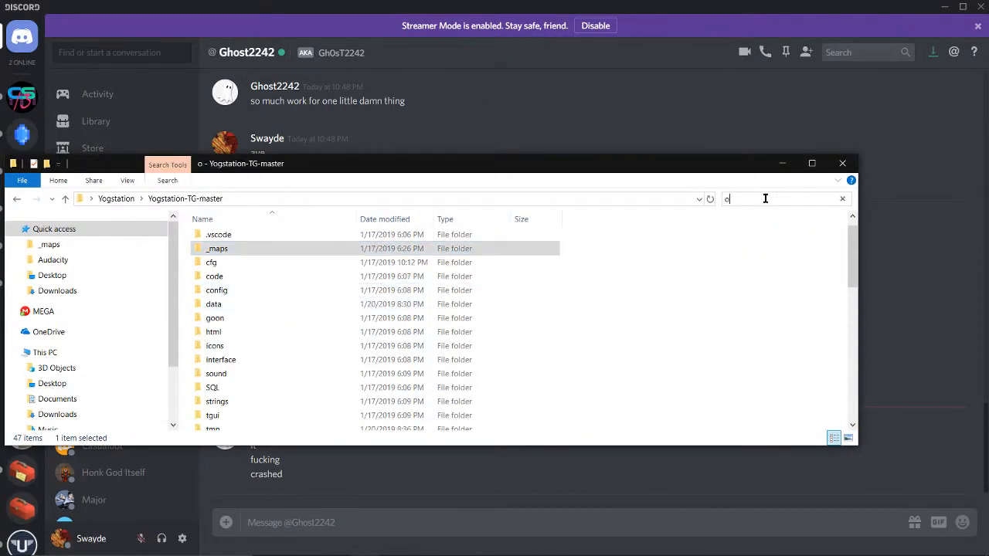
key(BackSpace)
text(jec)
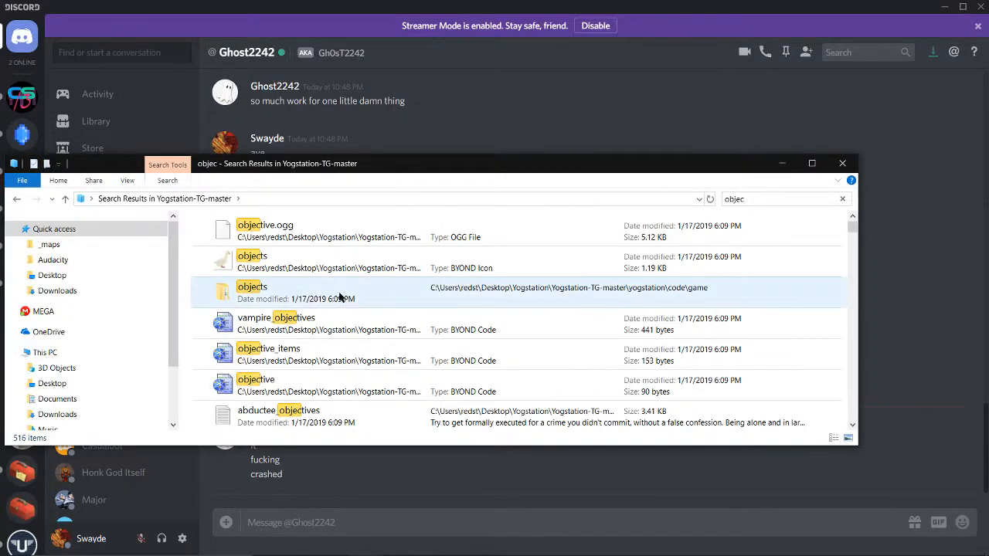
Open the objects folder under yogstation\code\game, go into its items subfolder and look through the code files.
double_click(340, 297)
double_click(221, 253)
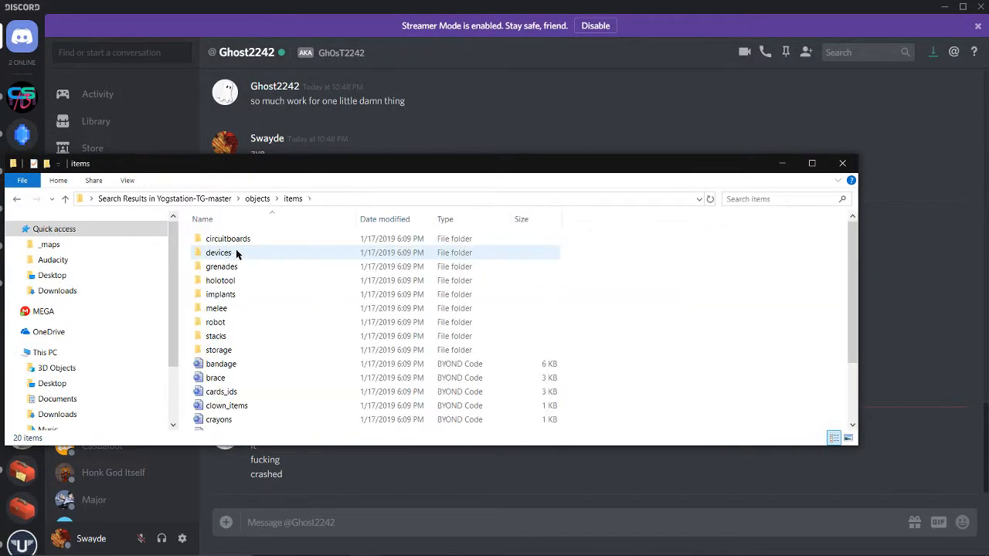
scroll(263, 324, down, 2)
scroll(270, 356, up, 2)
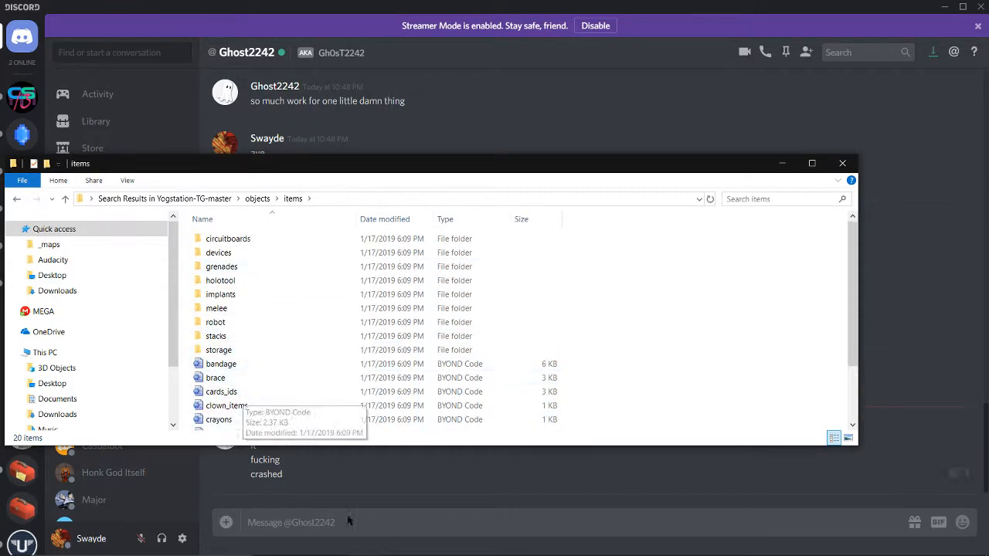
Switch to the OBS window.
mouse_move(502, 552)
click(556, 544)
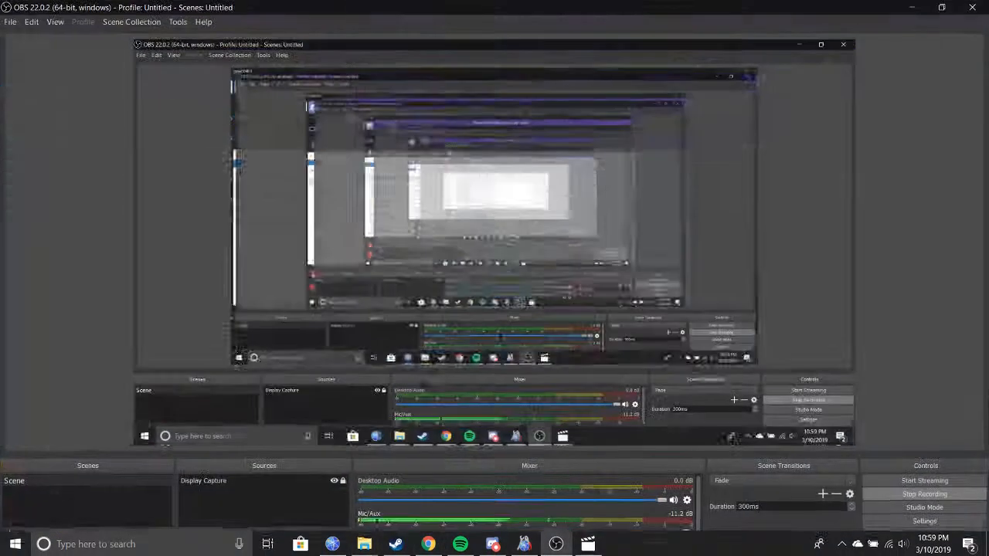